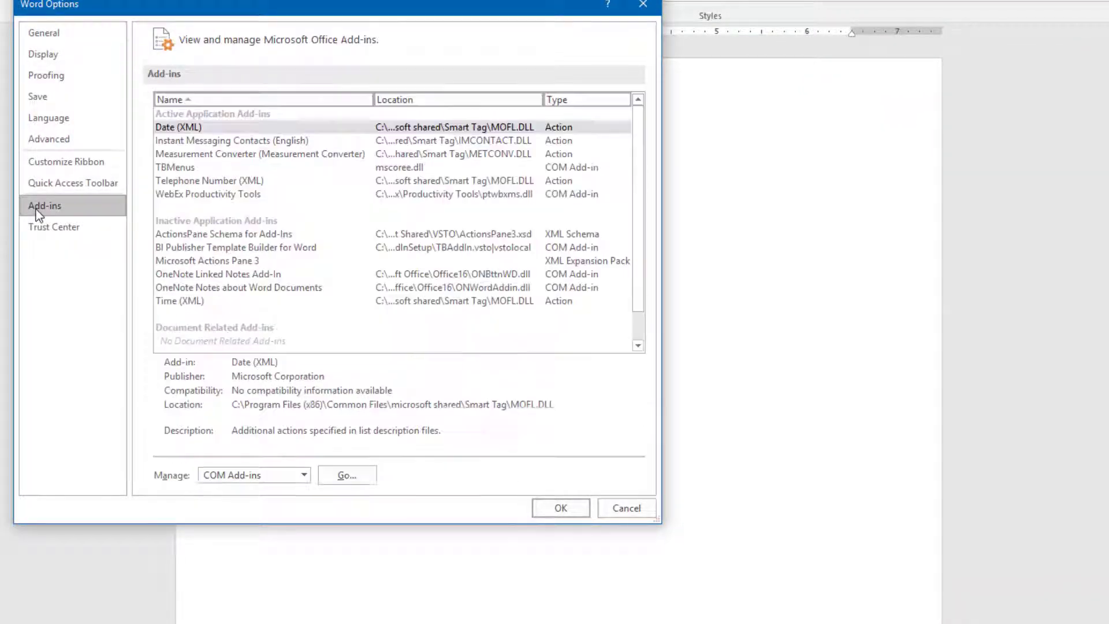
# Enable the BI Publisher Template Builder for Word COM add-in
pyautogui.click(358, 480)
pyautogui.click(330, 248)
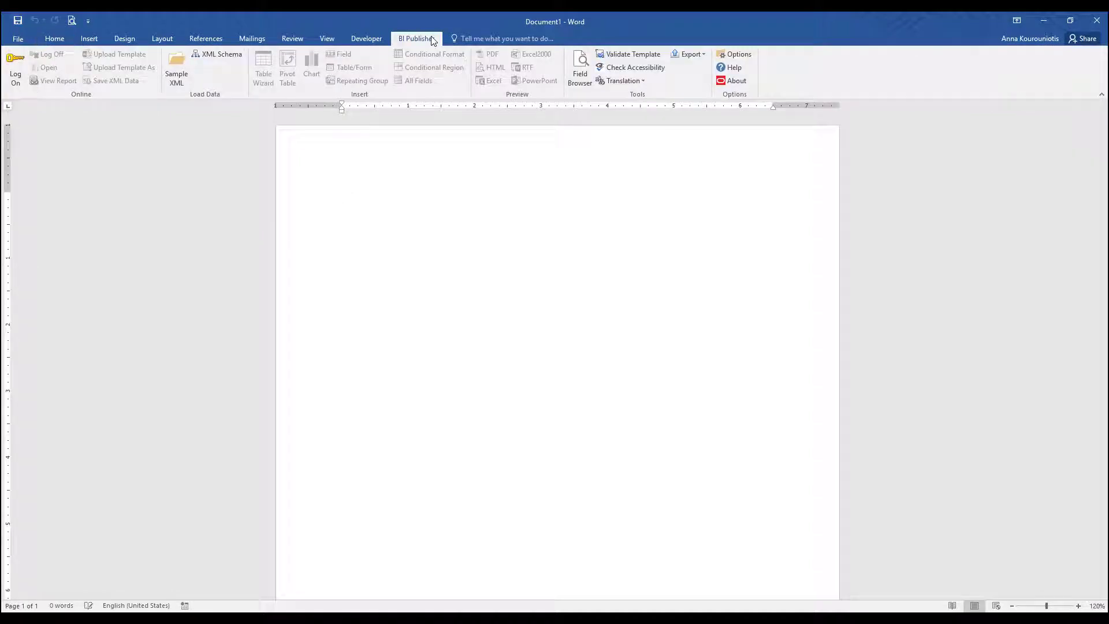
# Load DU_UR_AK_TEST_QUERY.XML from the Desktop as the template's sample XML data
pyautogui.click(177, 63)
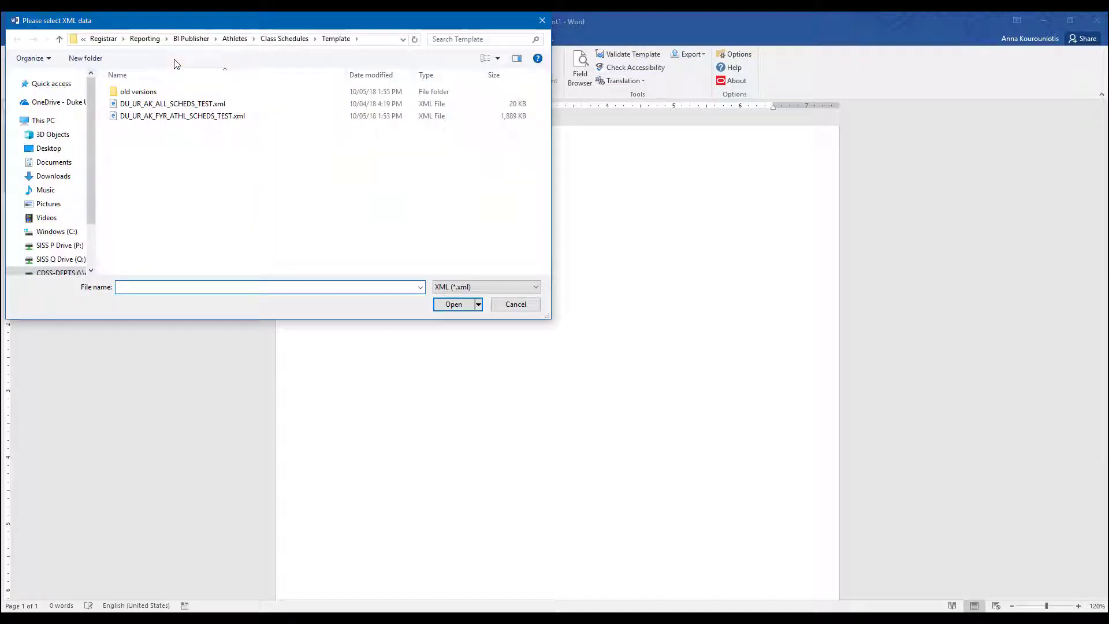
pyautogui.click(57, 149)
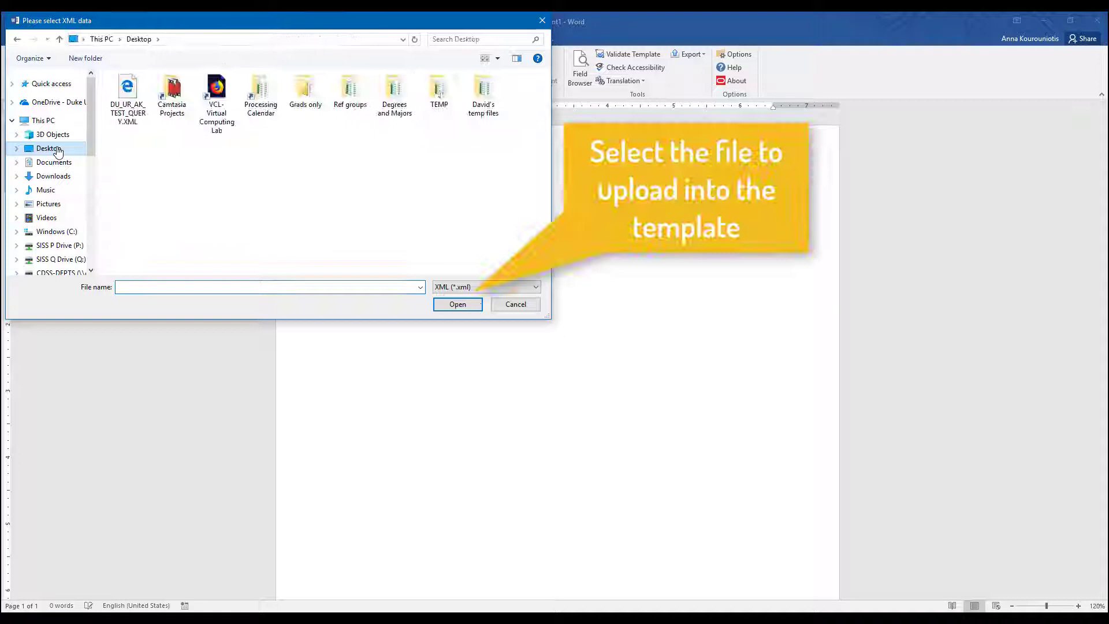
pyautogui.click(127, 89)
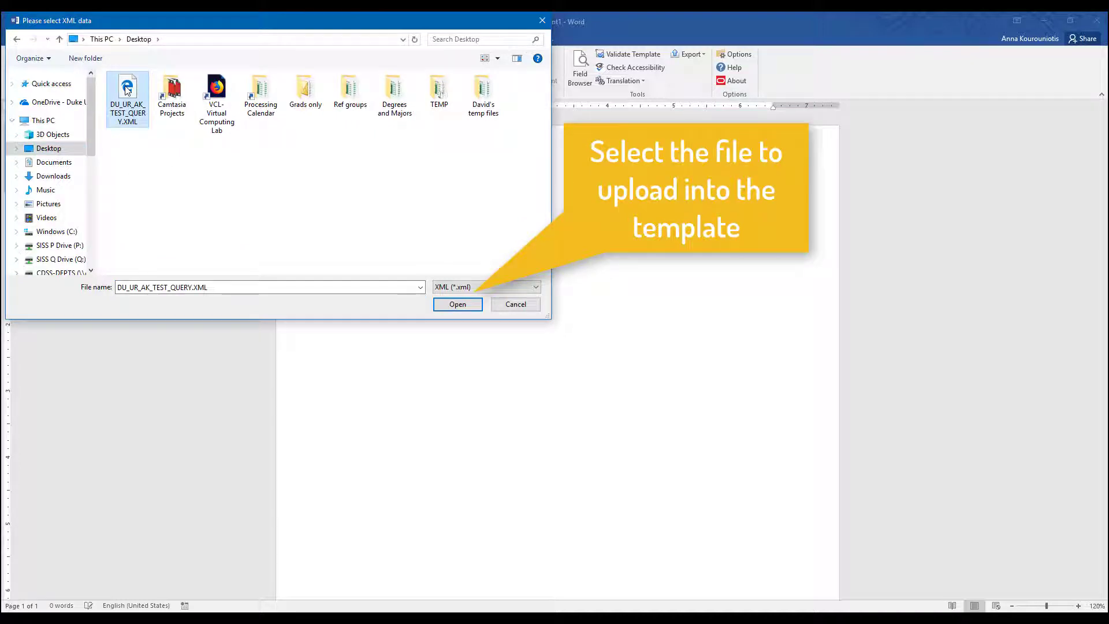
pyautogui.click(471, 304)
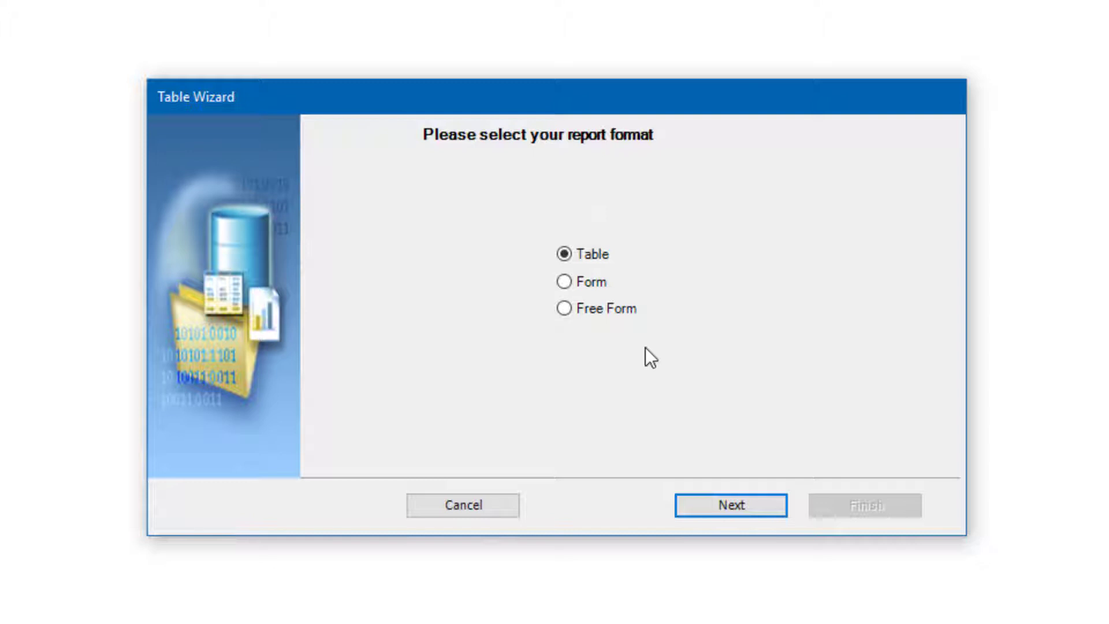
# In the Table Wizard, keep the Table format and the /query/row data set
pyautogui.click(730, 504)
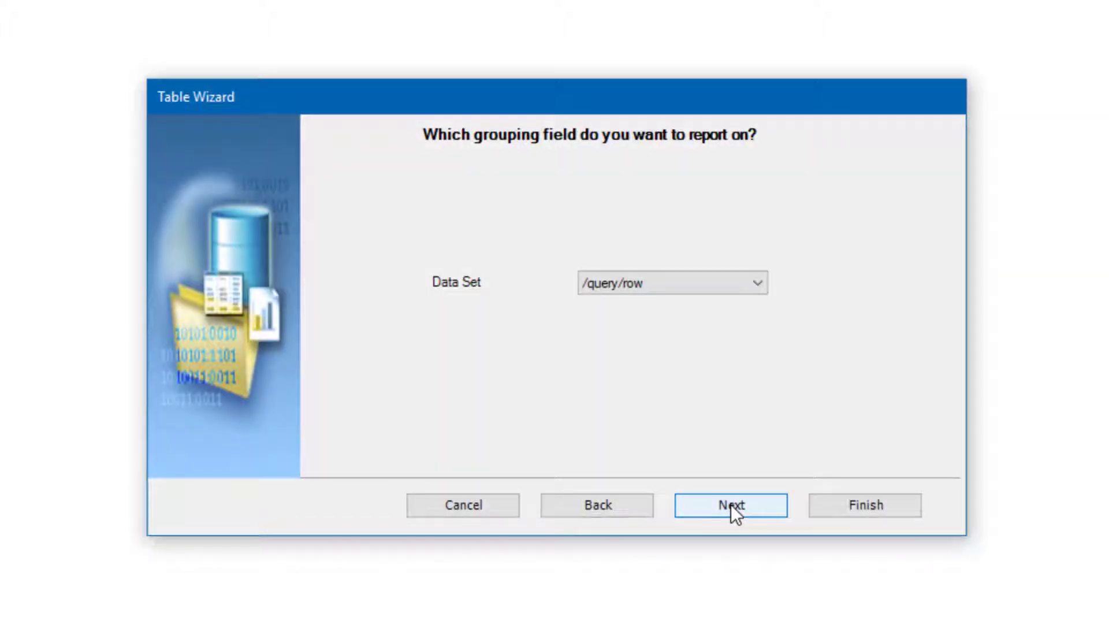
pyautogui.click(708, 289)
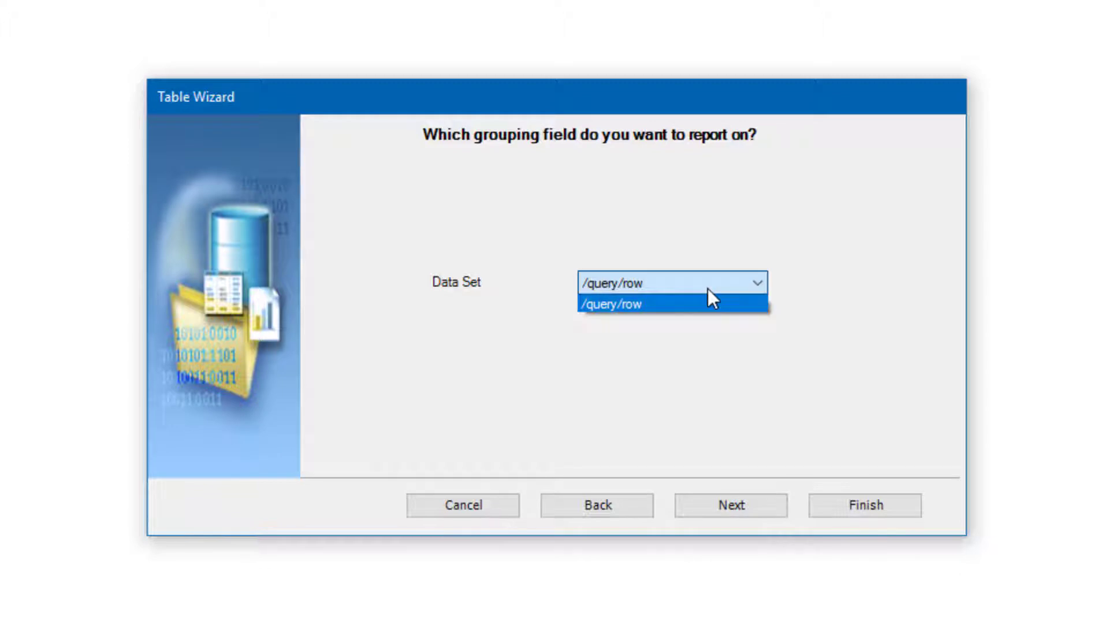
pyautogui.click(708, 290)
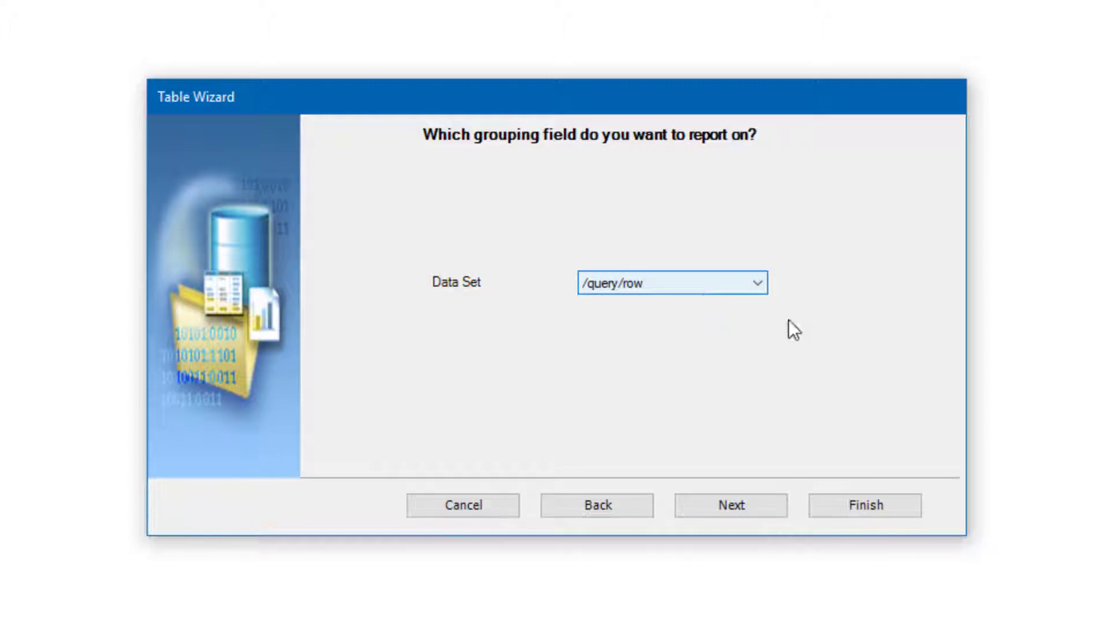
pyautogui.click(723, 501)
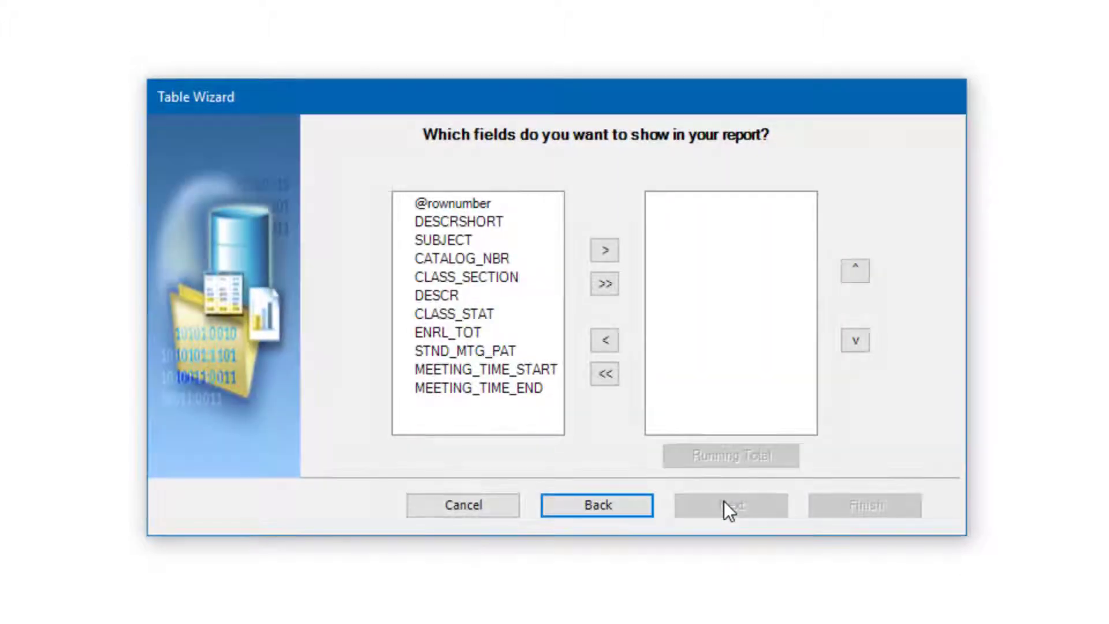
# Add DESCRSHORT, SUBJECT, CATALOG_NBR, CLASS_SECTION, DESCR, ENRL_TOT, STND_MTG_PAT and MEETING_TIME_START, skipping CLASS_STAT
pyautogui.click(490, 220)
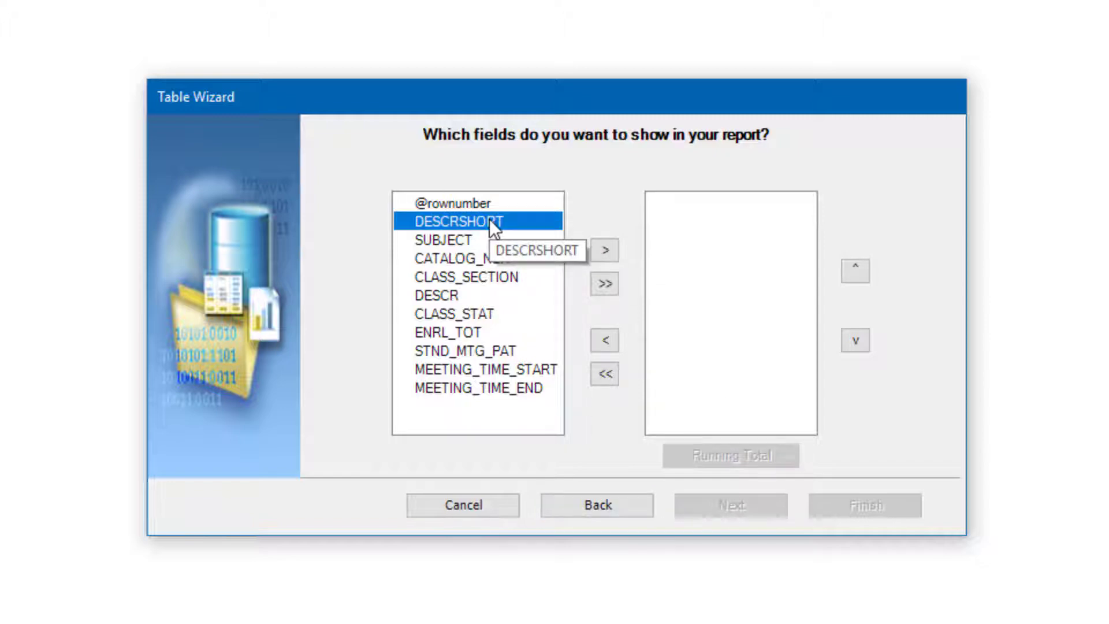
pyautogui.click(605, 252)
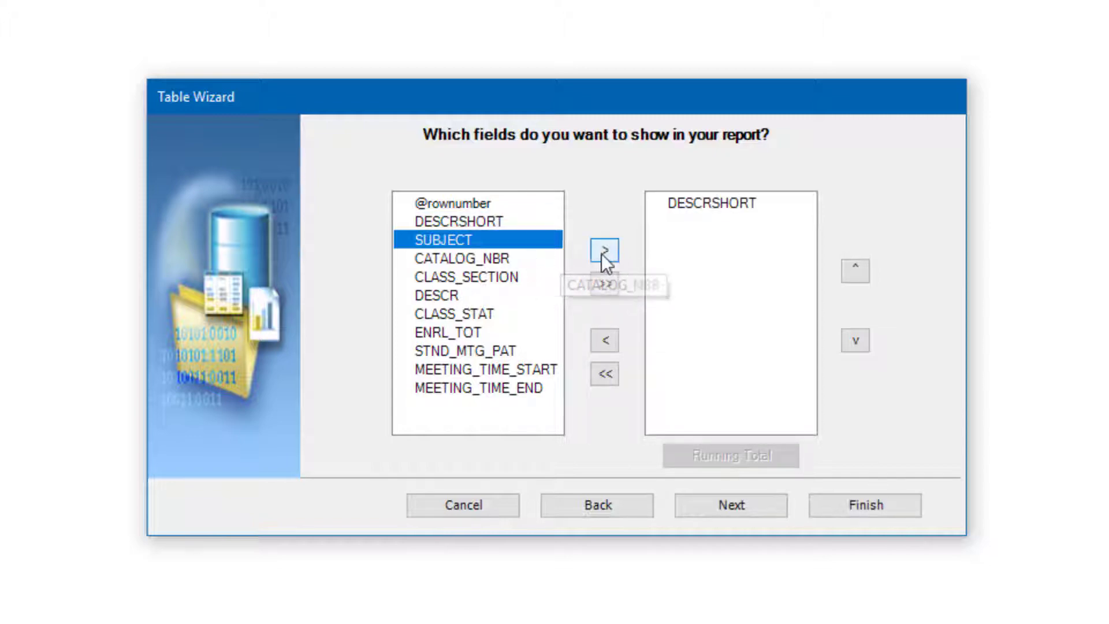
pyautogui.click(604, 250)
pyautogui.click(604, 250)
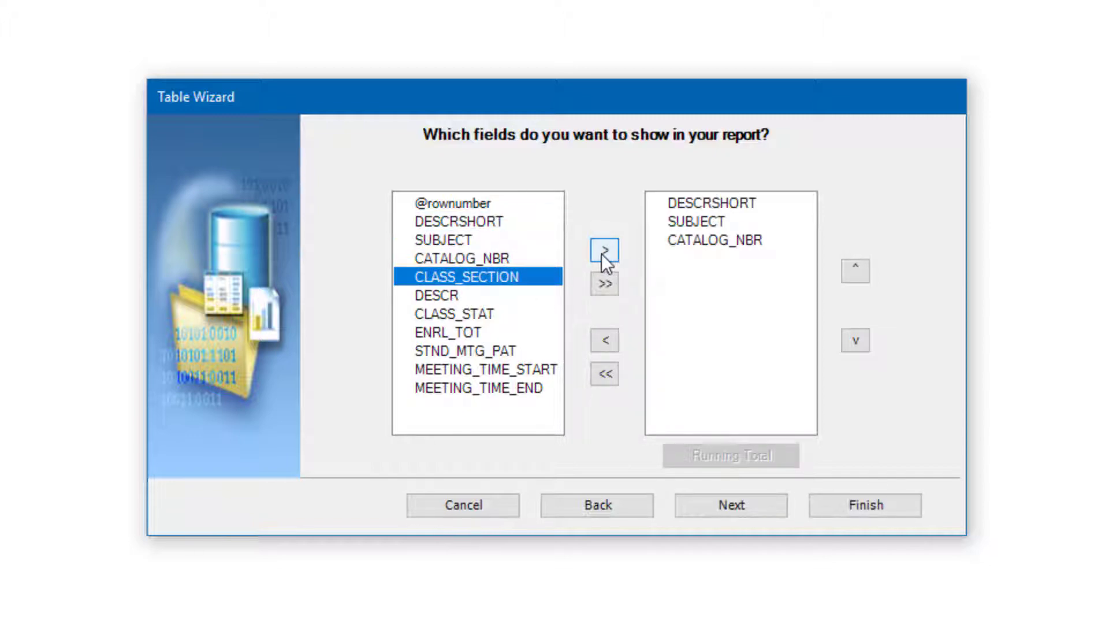
pyautogui.click(604, 250)
pyautogui.click(601, 254)
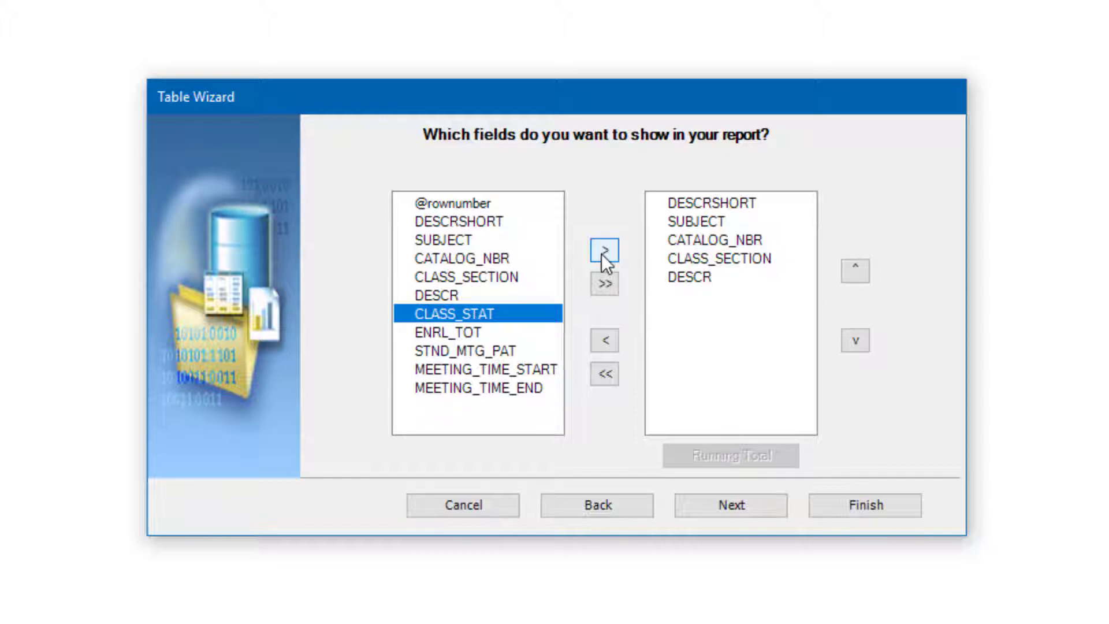
pyautogui.click(488, 332)
pyautogui.click(604, 252)
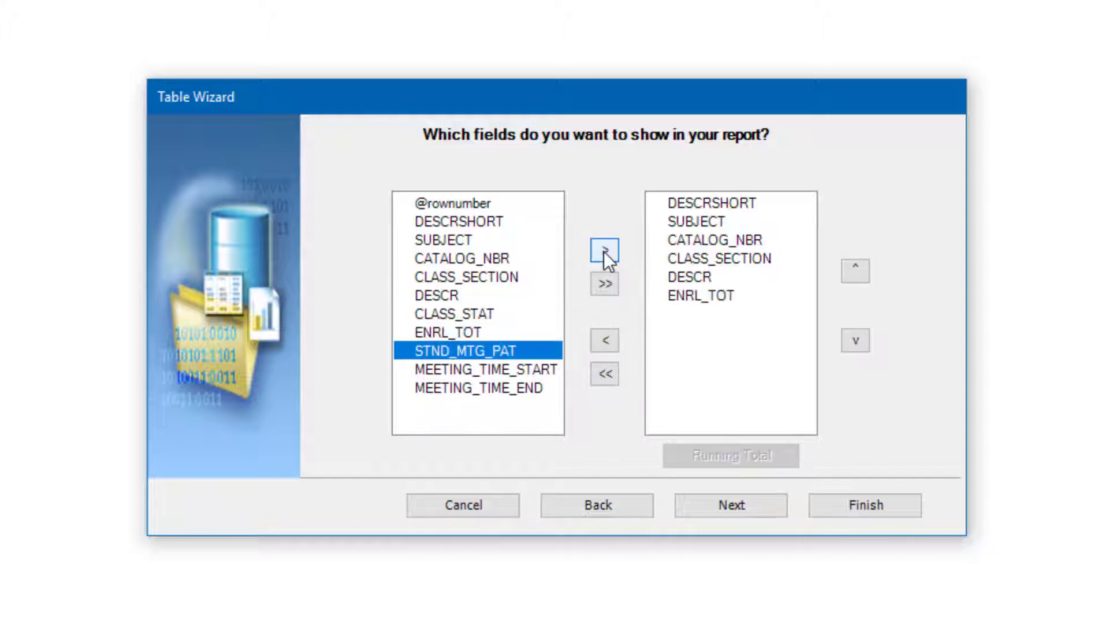
pyautogui.click(605, 251)
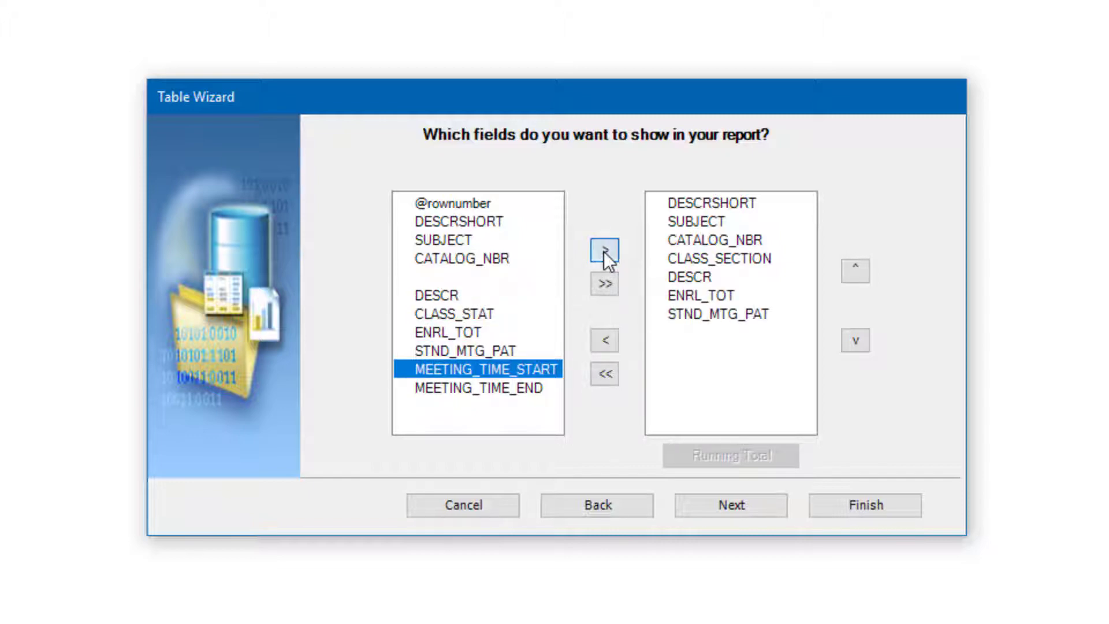
pyautogui.click(604, 251)
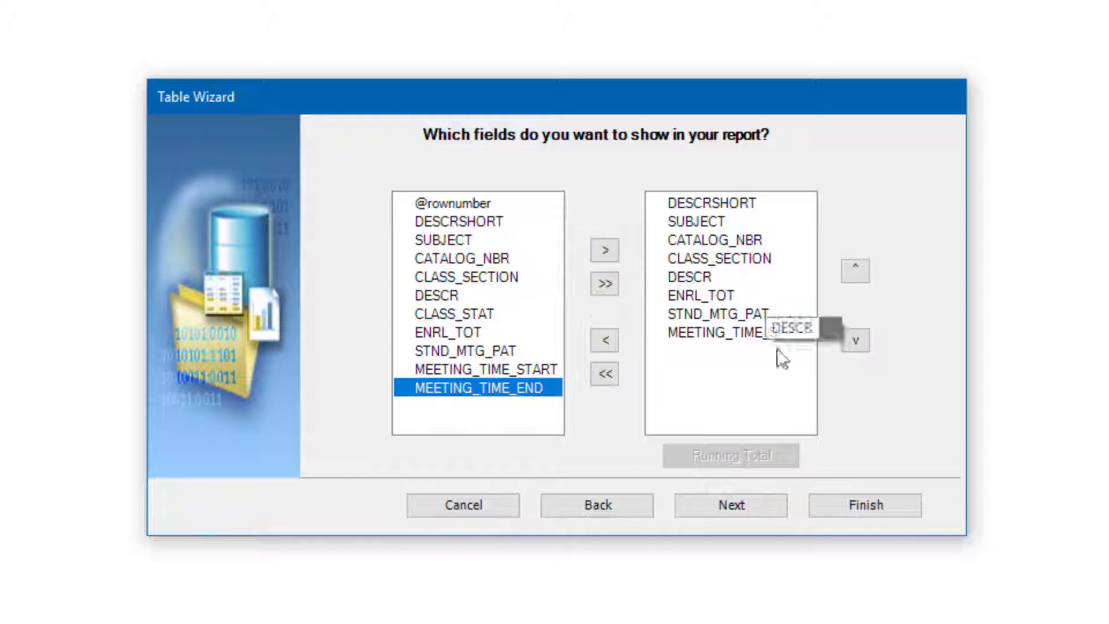
pyautogui.click(734, 500)
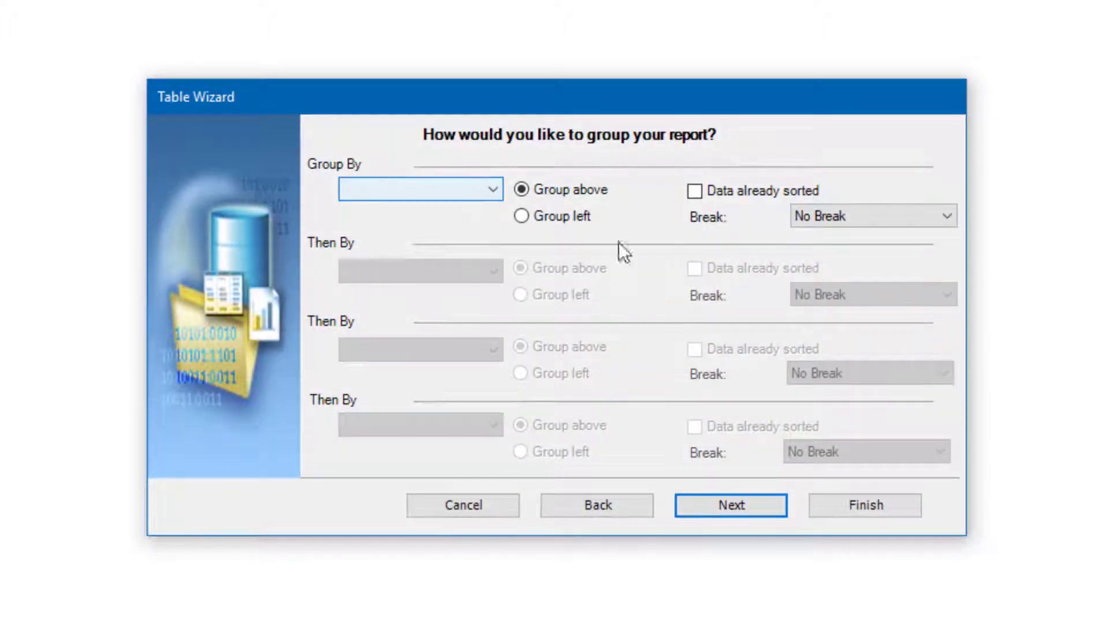
# Mark the data as already sorted, leave Group By and Sort By empty, and finish the wizard
pyautogui.click(696, 193)
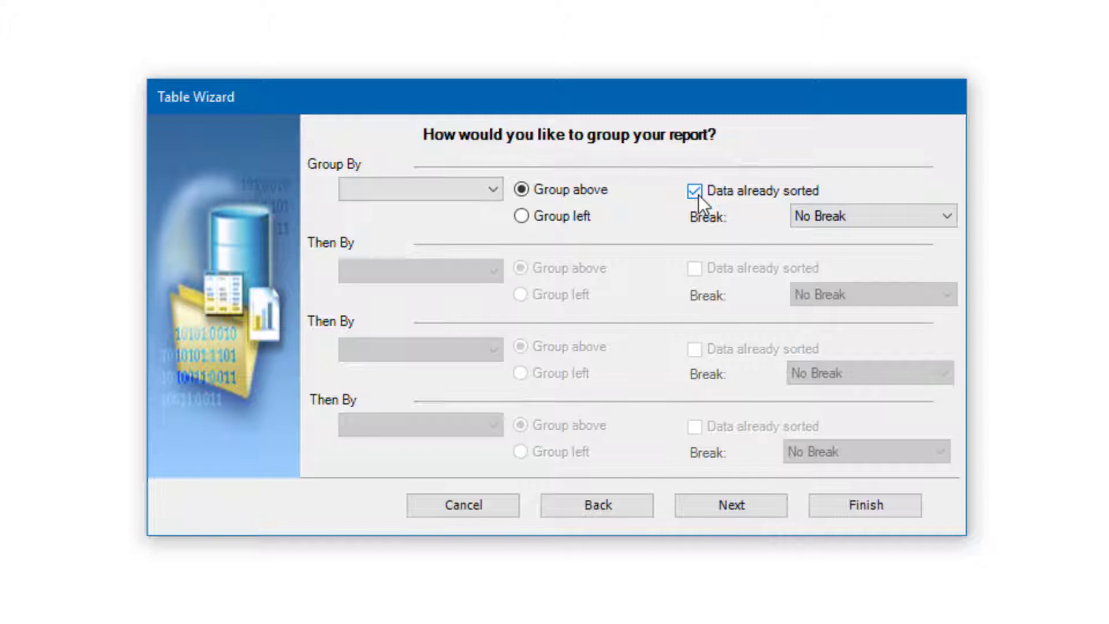
pyautogui.click(480, 192)
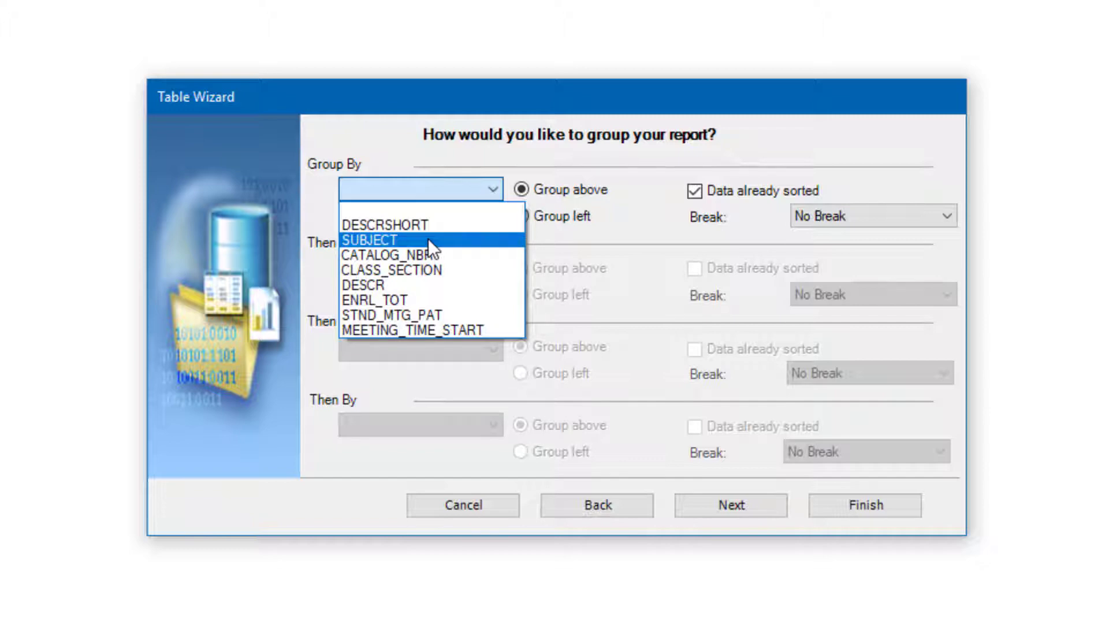
pyautogui.click(708, 188)
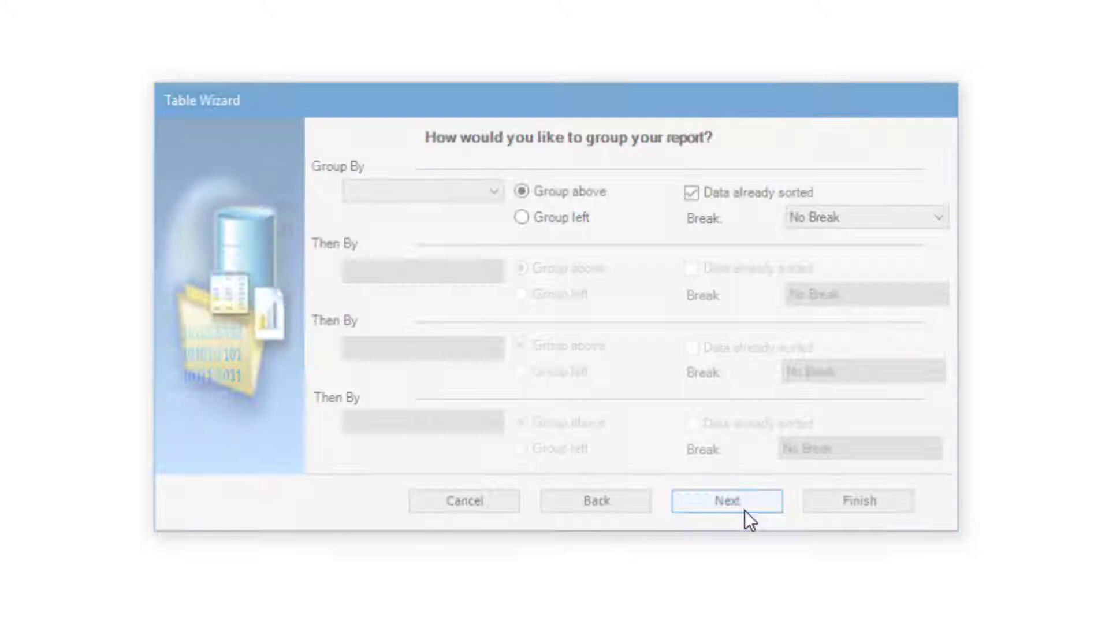
pyautogui.click(744, 511)
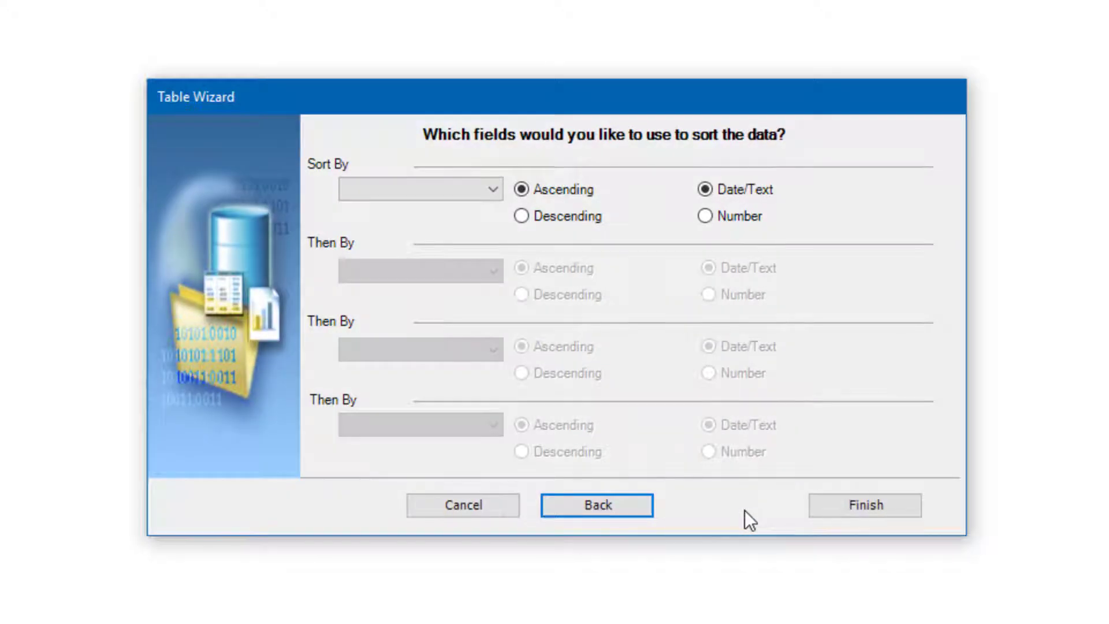
pyautogui.click(864, 510)
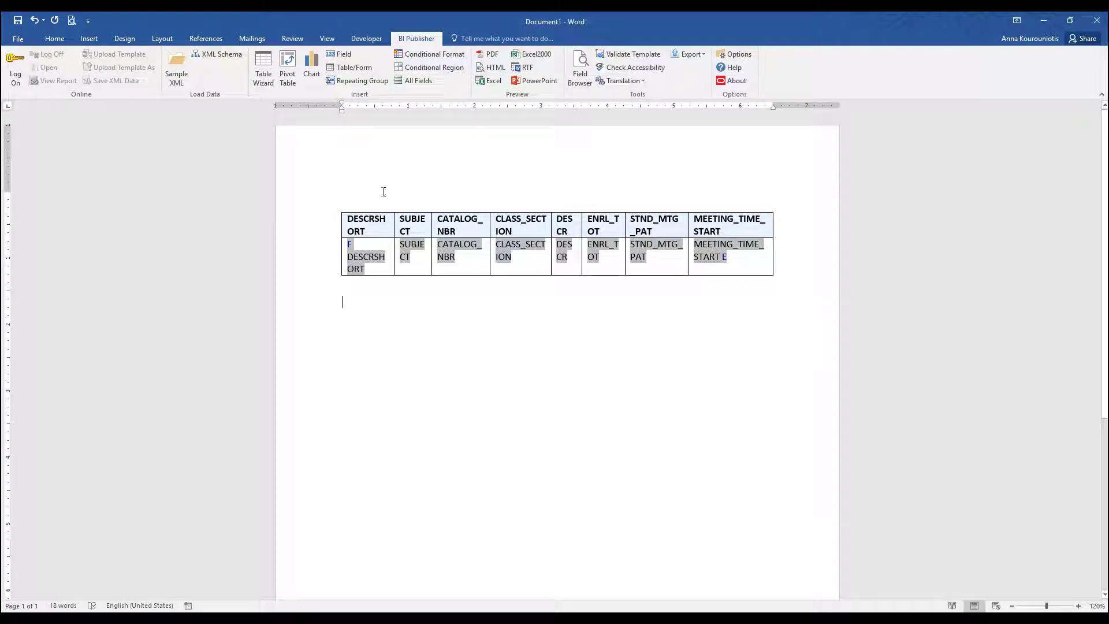
# Type the title 'Classes given in' above the table and select that line
pyautogui.click(384, 191)
pyautogui.write('Classes gi')
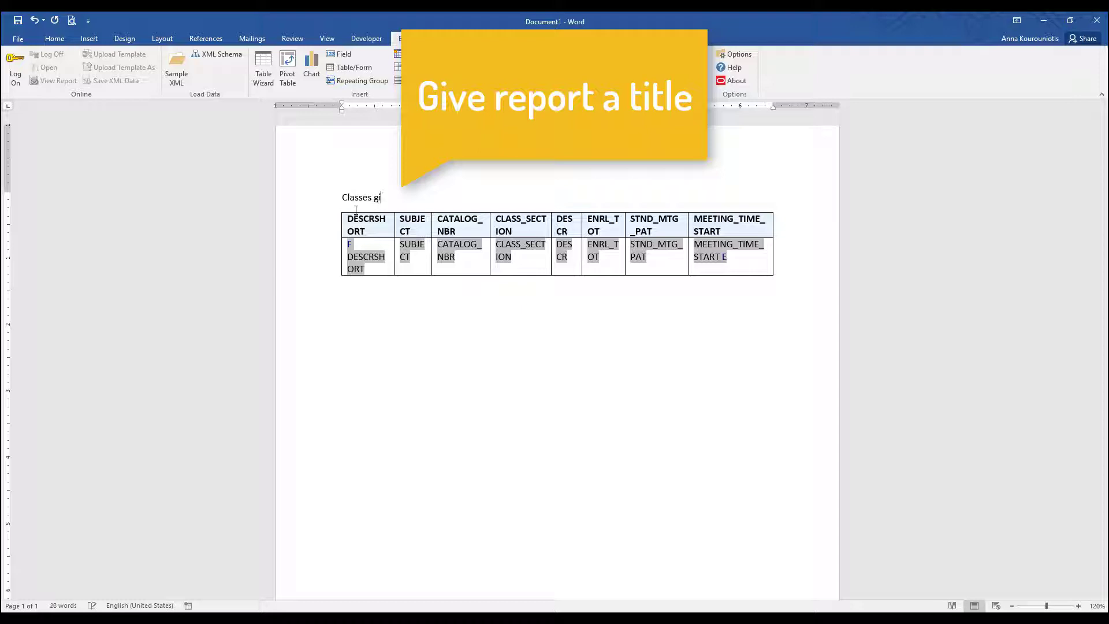
pyautogui.write('ven in')
pyautogui.click(326, 199)
# Apply the Title style to 'Classes given in' and add an empty paragraph below it
pyautogui.click(54, 39)
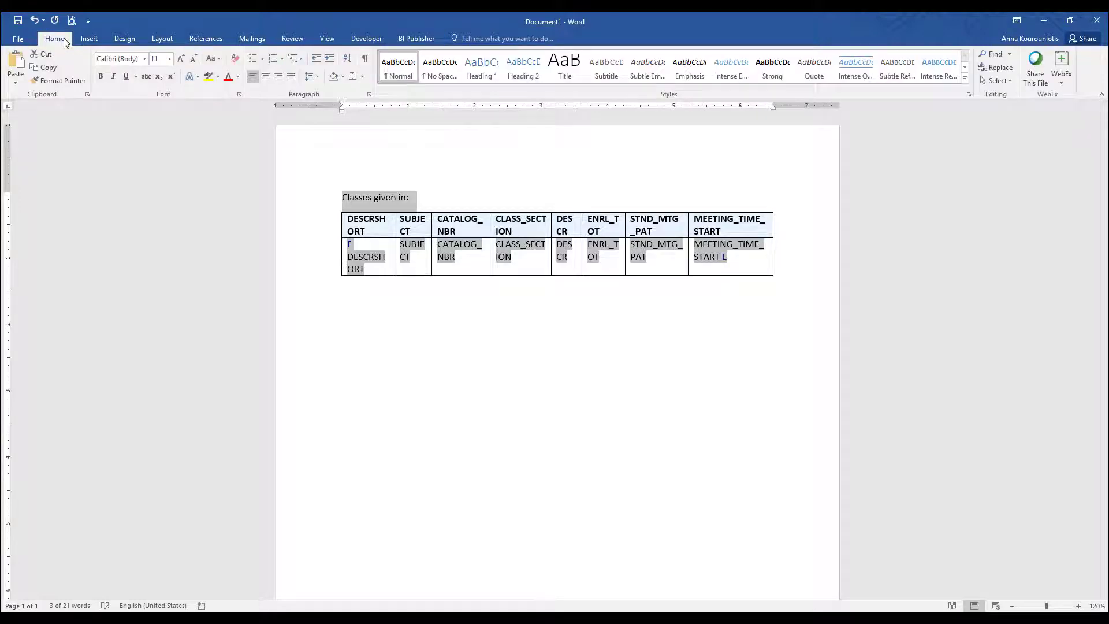
pyautogui.click(565, 66)
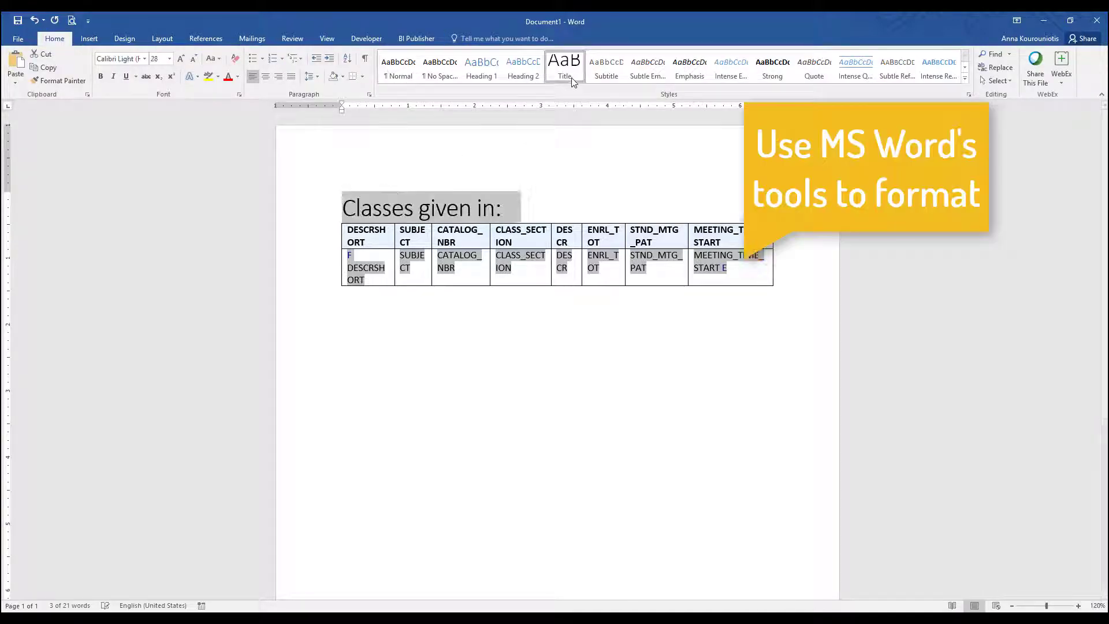
pyautogui.click(518, 209)
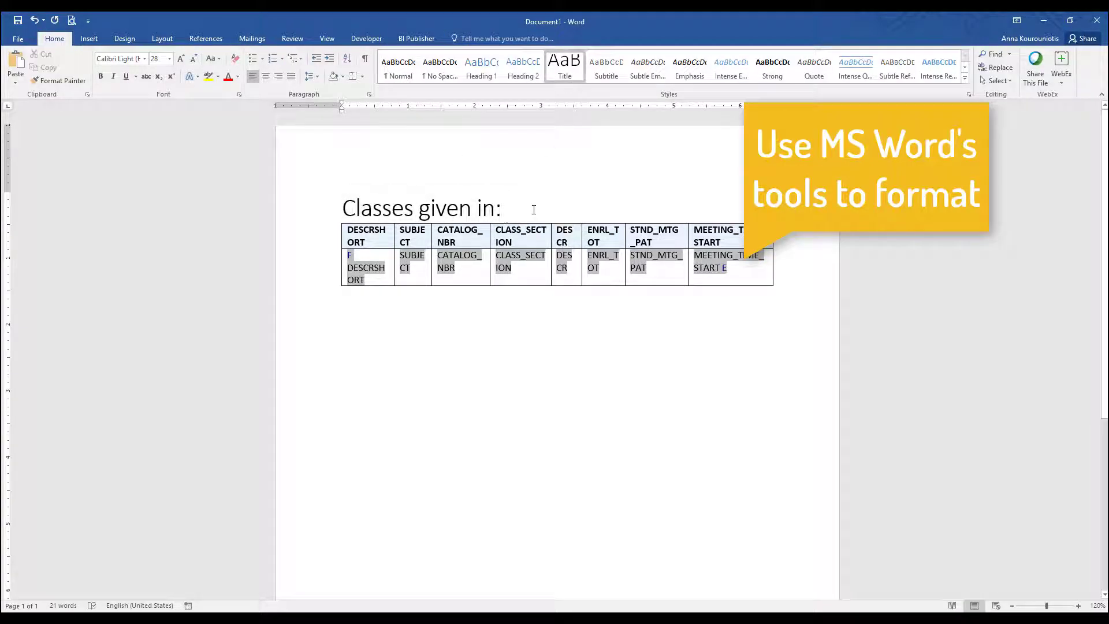
pyautogui.press('Return')
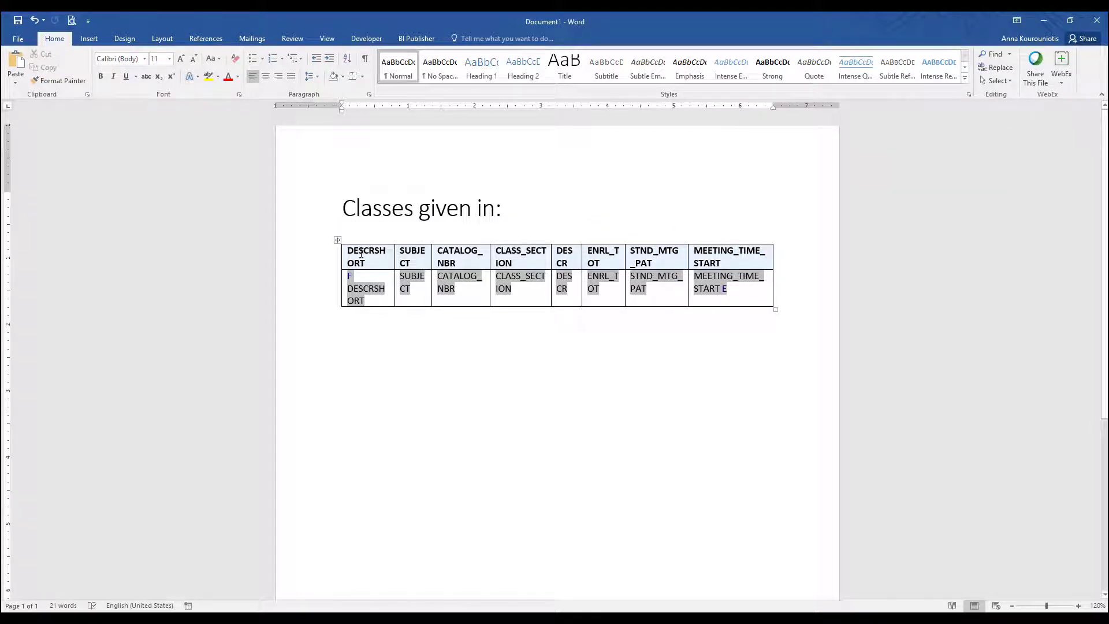
# Shade the table's header row dark blue with white text
pyautogui.moveTo(348, 248); pyautogui.dragTo(740, 264)
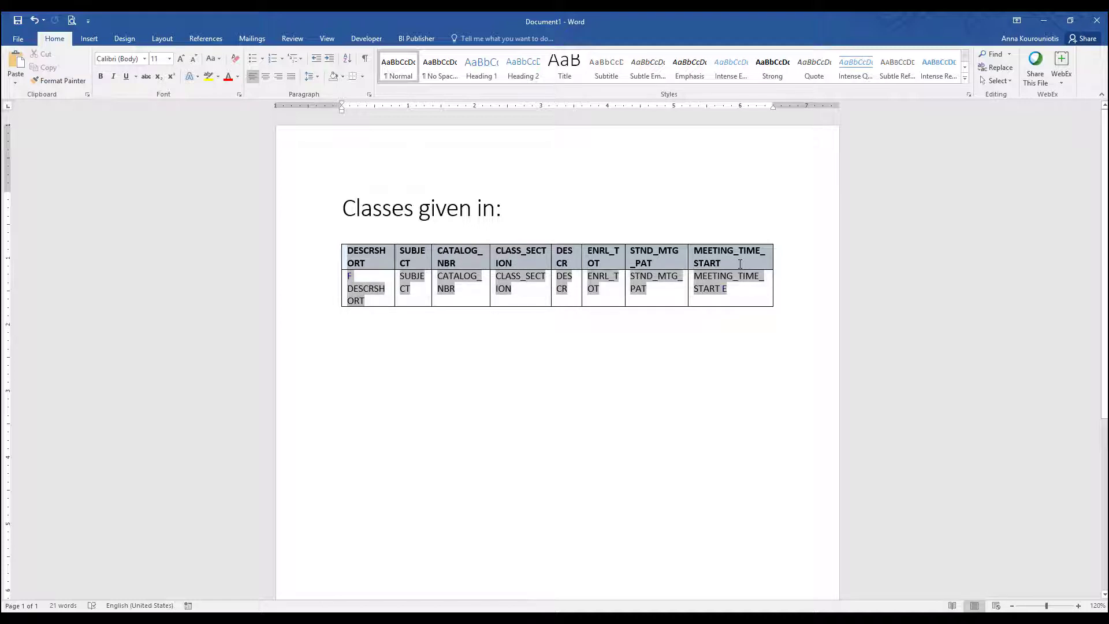
pyautogui.click(343, 77)
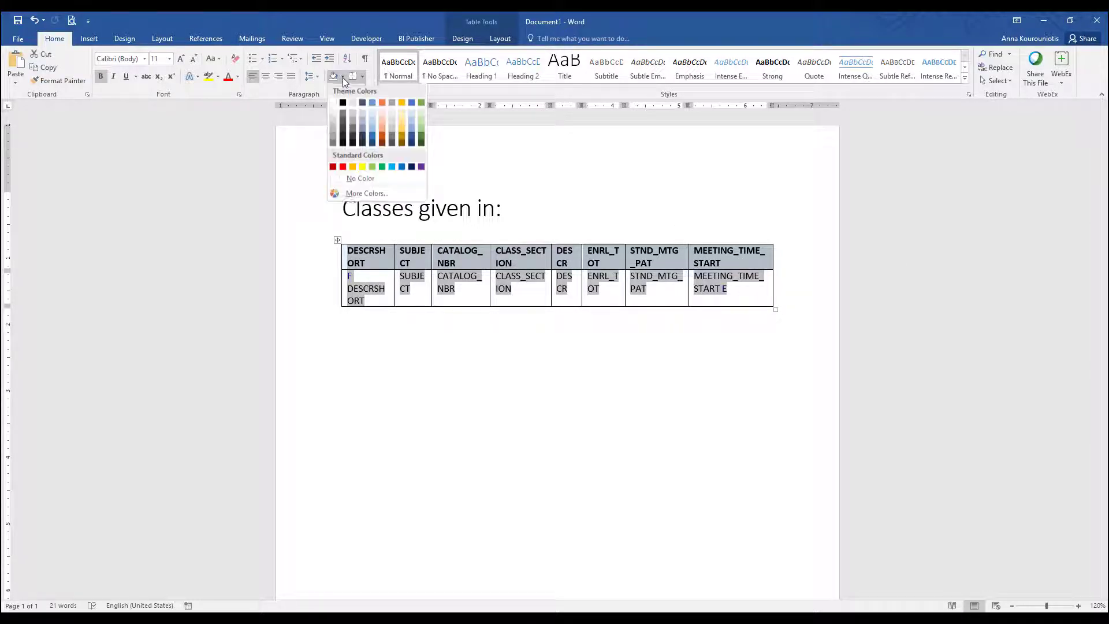
pyautogui.click(372, 142)
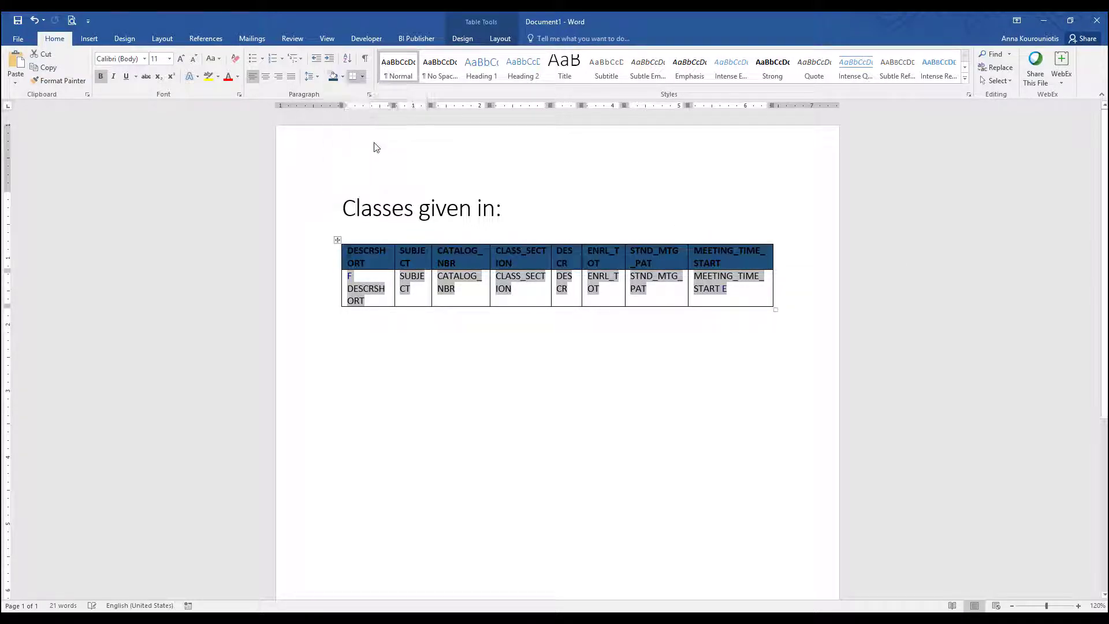
pyautogui.click(237, 76)
pyautogui.click(228, 117)
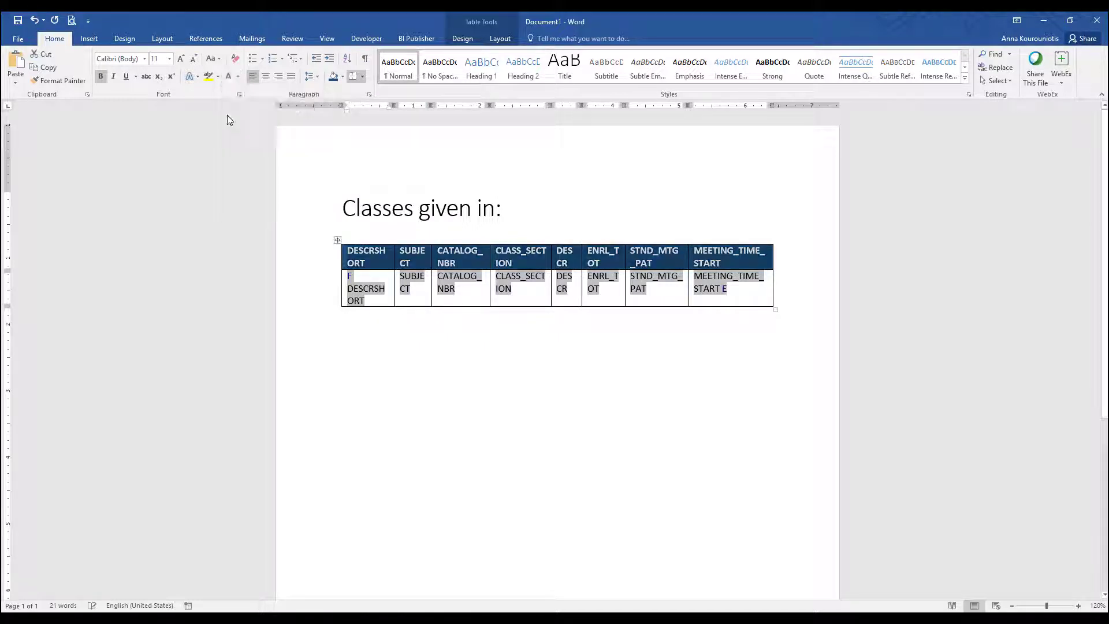
pyautogui.click(519, 261)
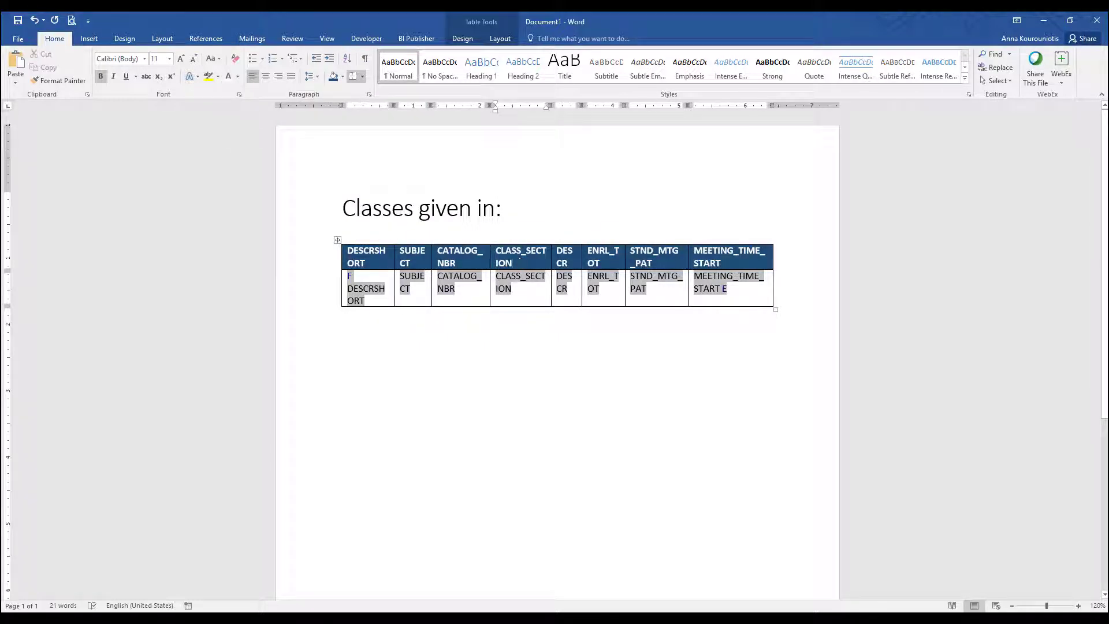
pyautogui.doubleClick(369, 264)
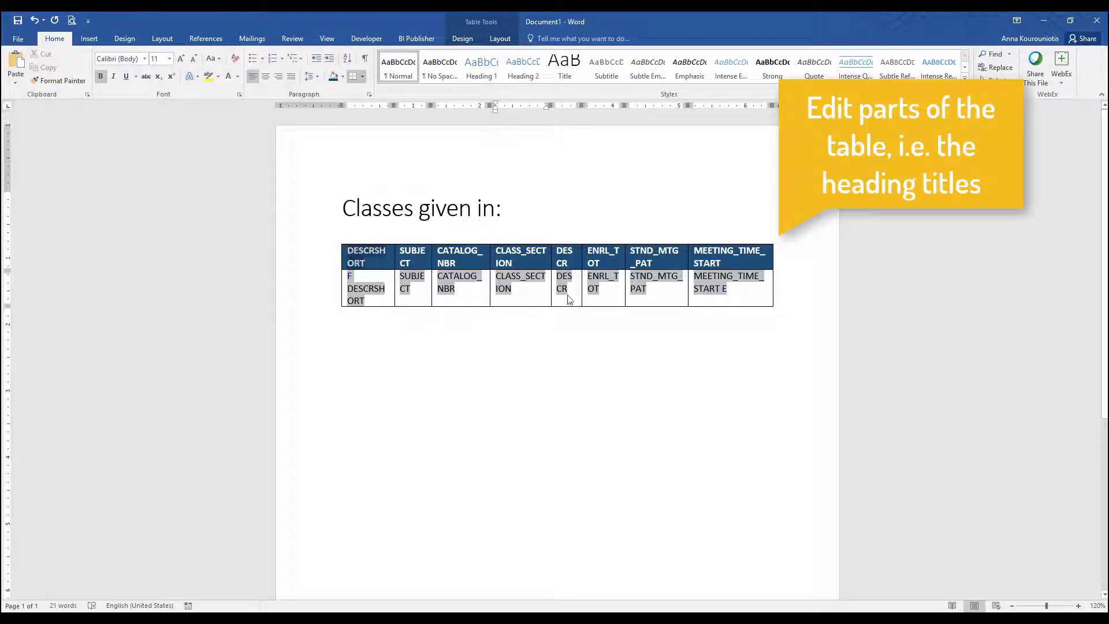
# Rename the first headers to Term, Subj, Cat No. and Section
pyautogui.write('Term')
pyautogui.press('Tab')
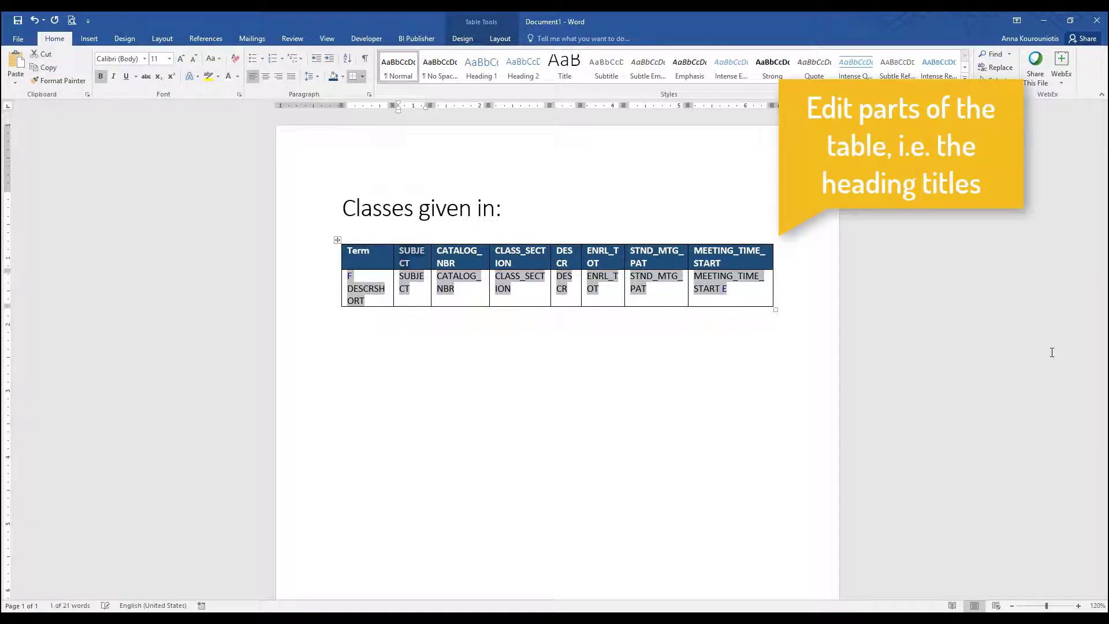
pyautogui.write('Subj')
pyautogui.press('Tab')
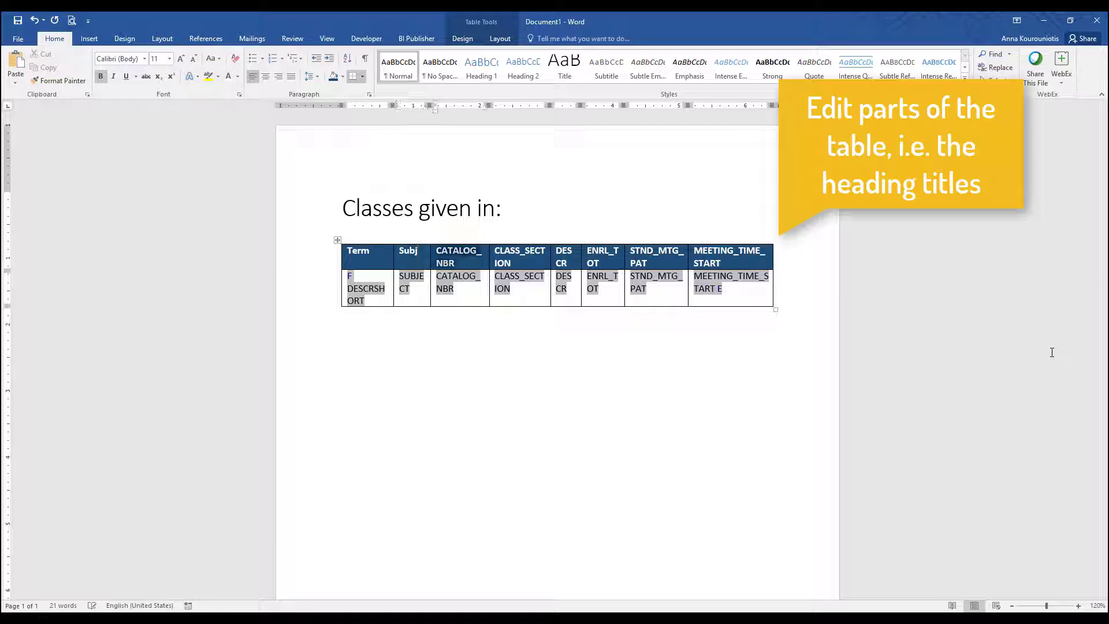
pyautogui.write('Cat N')
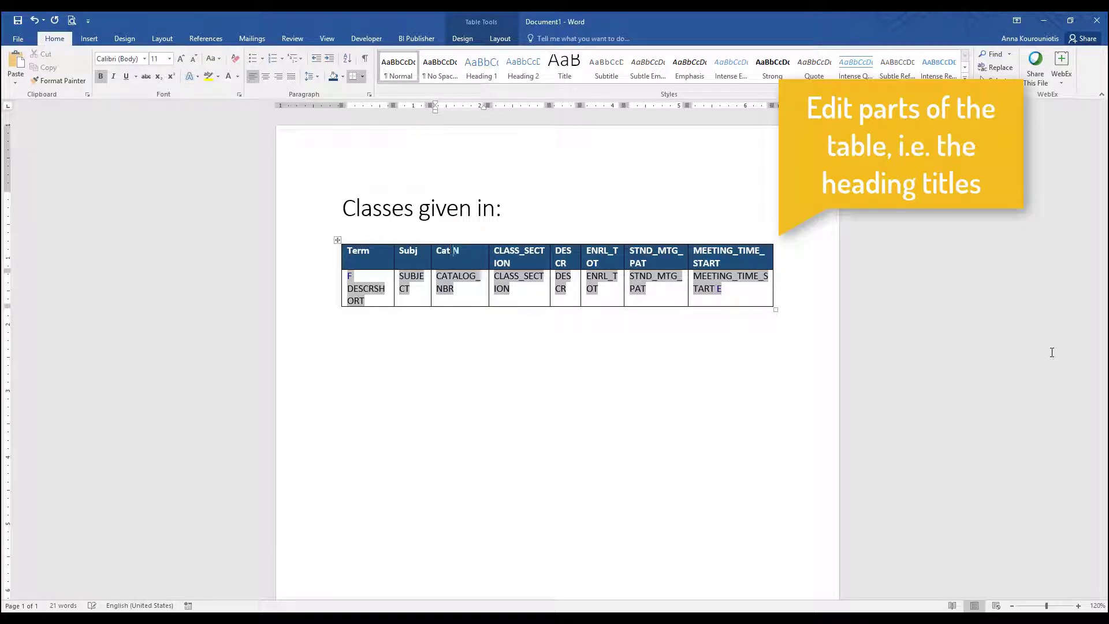
pyautogui.write('o.')
pyautogui.press('Tab')
pyautogui.write('Section')
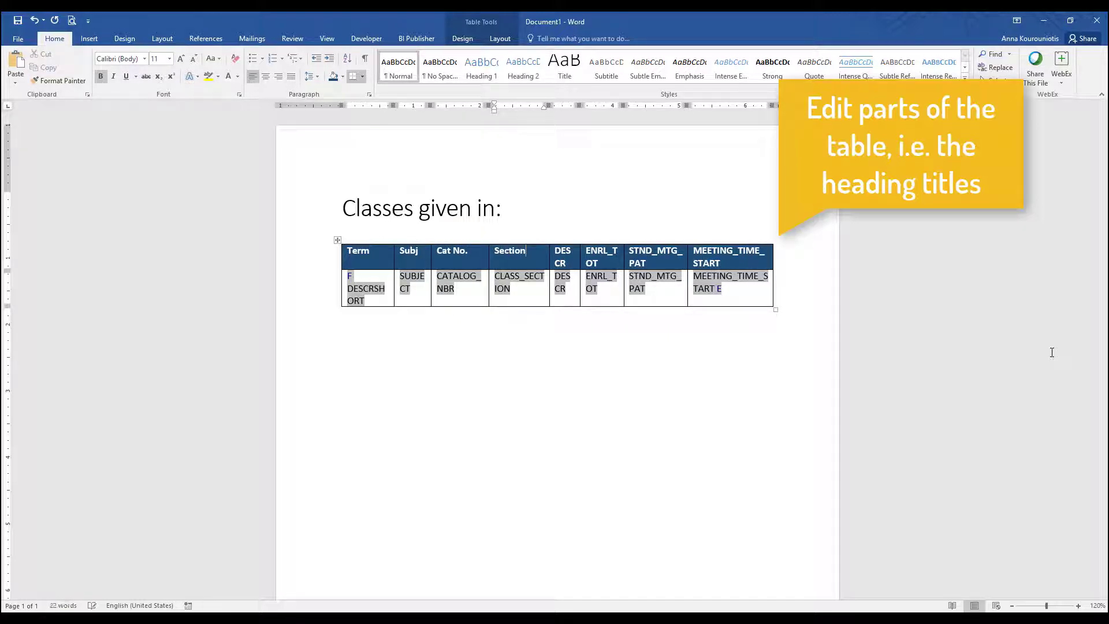
# Rename the remaining headers to Descr, Enrl, Meet and Meet Time
pyautogui.press('Tab')
pyautogui.write('Descr')
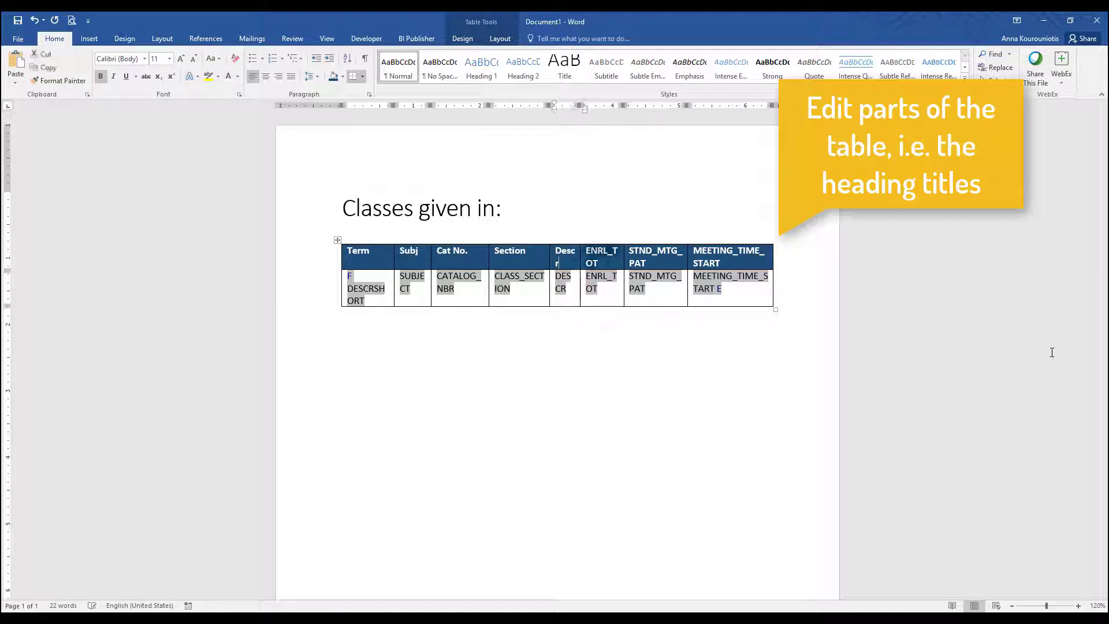
pyautogui.press('Tab')
pyautogui.write('Enrl')
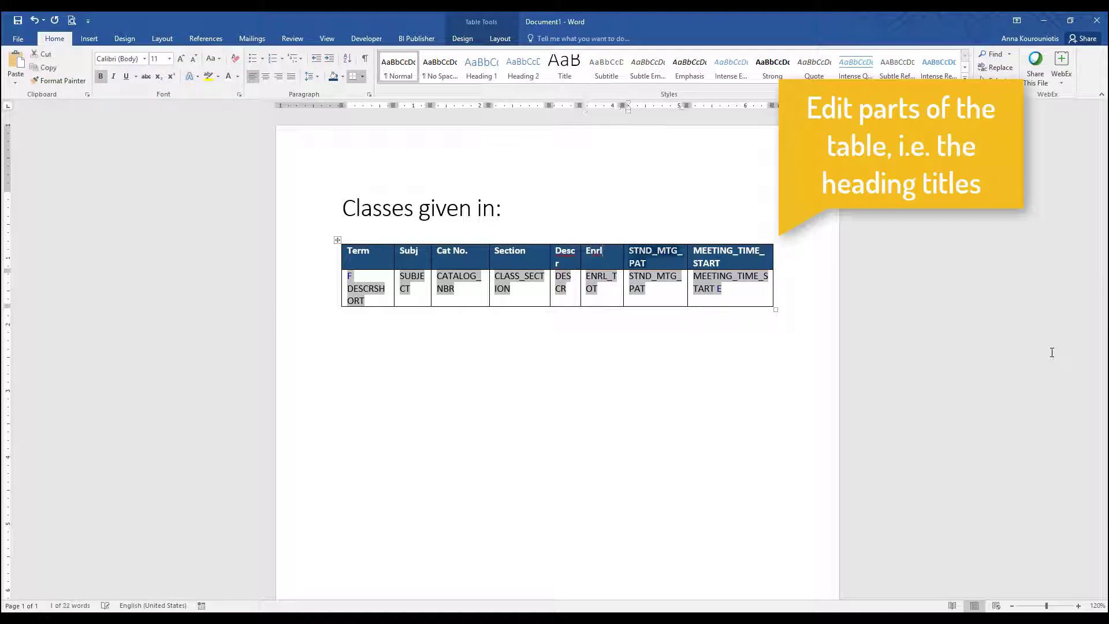
pyautogui.press('Tab')
pyautogui.write('Meet')
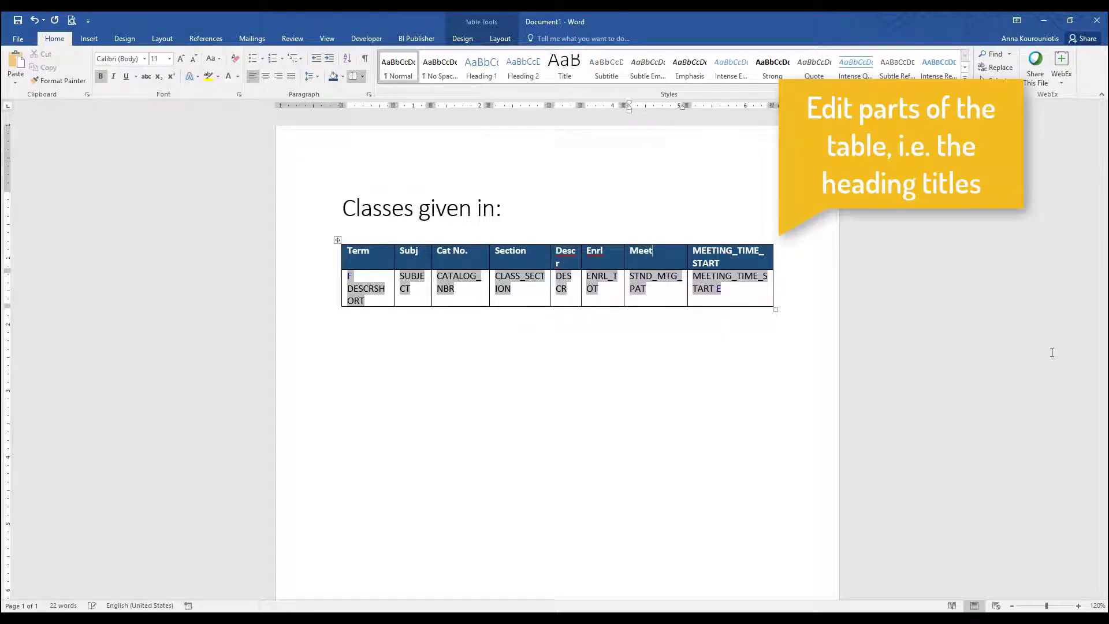
pyautogui.press('Tab')
pyautogui.write('Meet Tim')
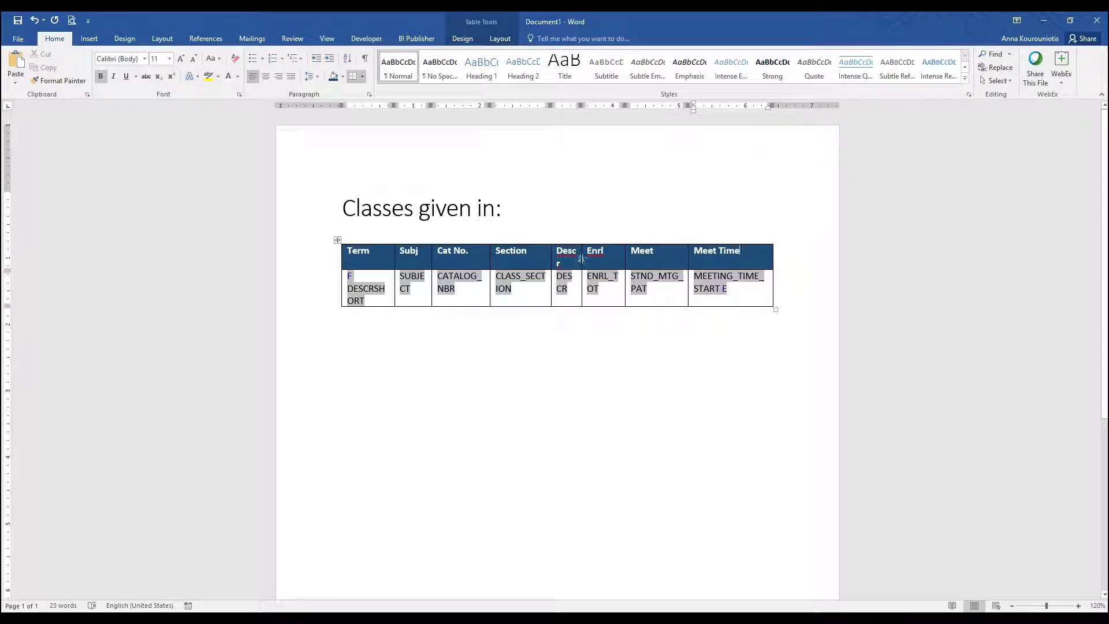
pyautogui.click(721, 349)
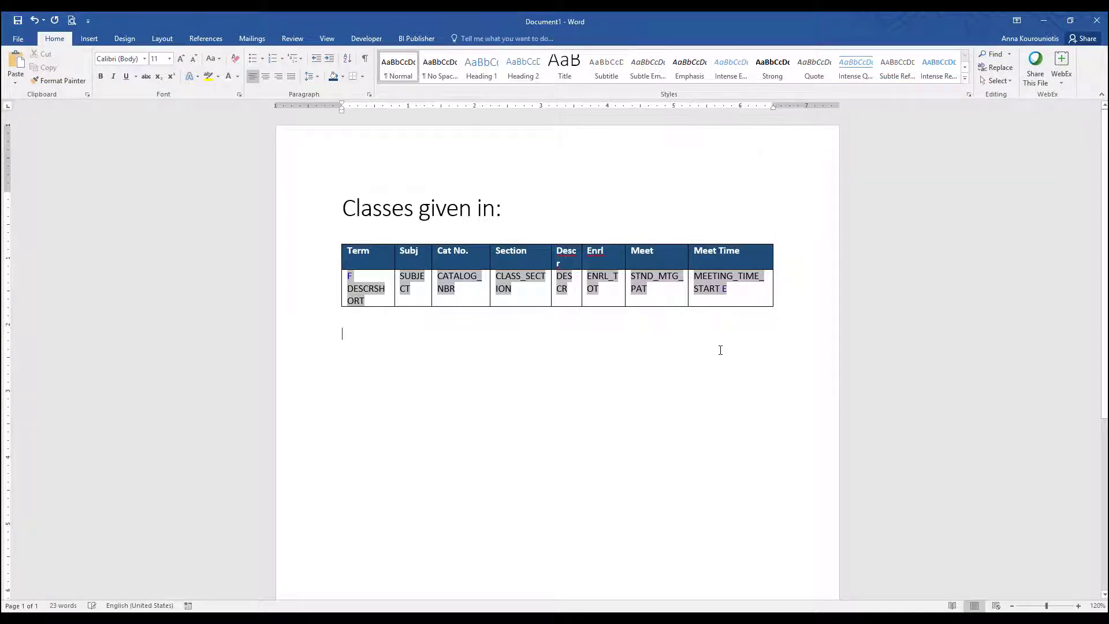
# Insert the DESCRSHORT field at the end of the 'Classes given in' title
pyautogui.click(519, 210)
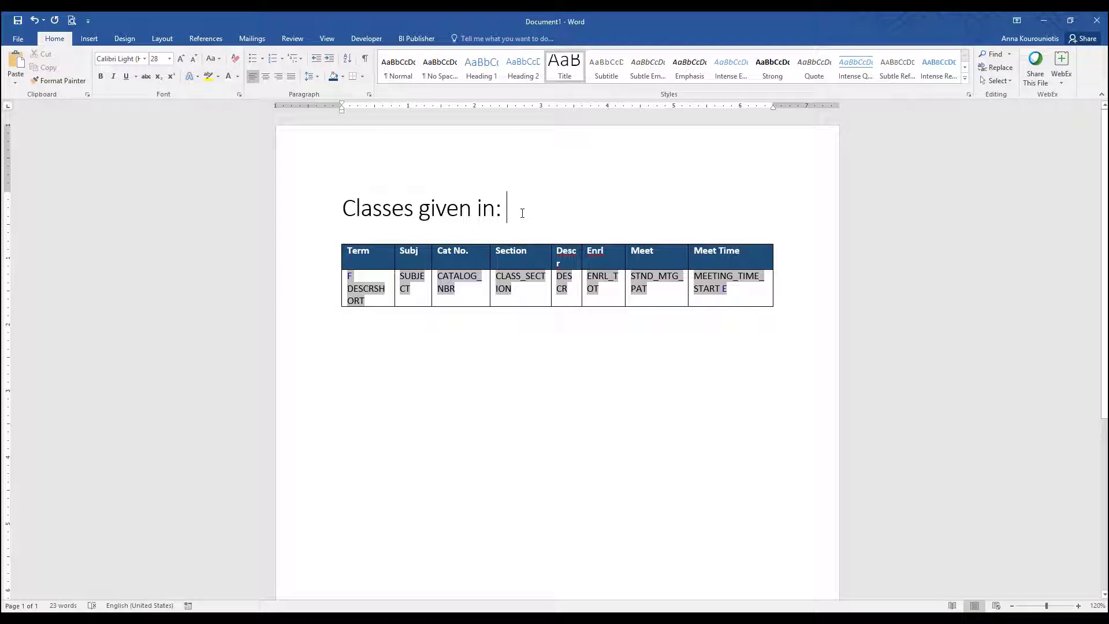
pyautogui.click(414, 39)
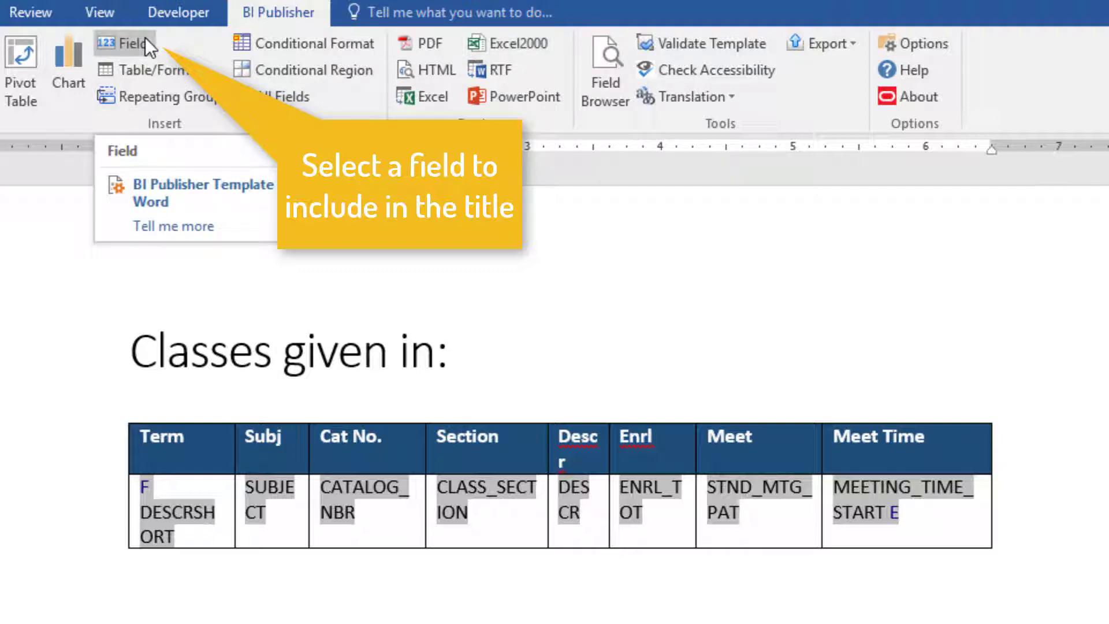
pyautogui.click(144, 40)
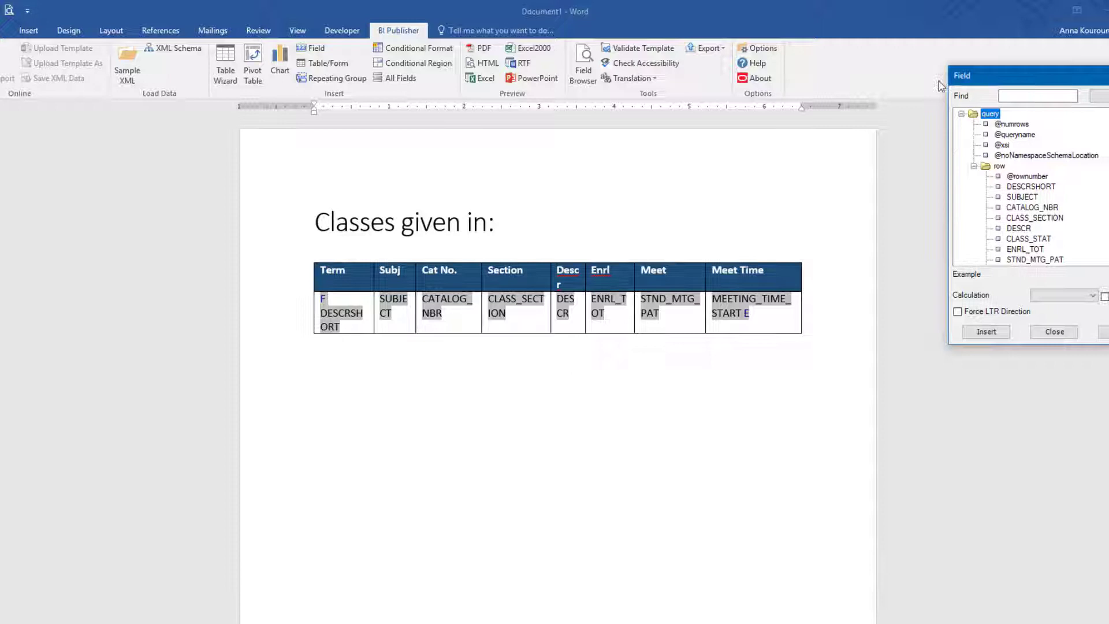
pyautogui.moveTo(983, 78); pyautogui.dragTo(479, 354)
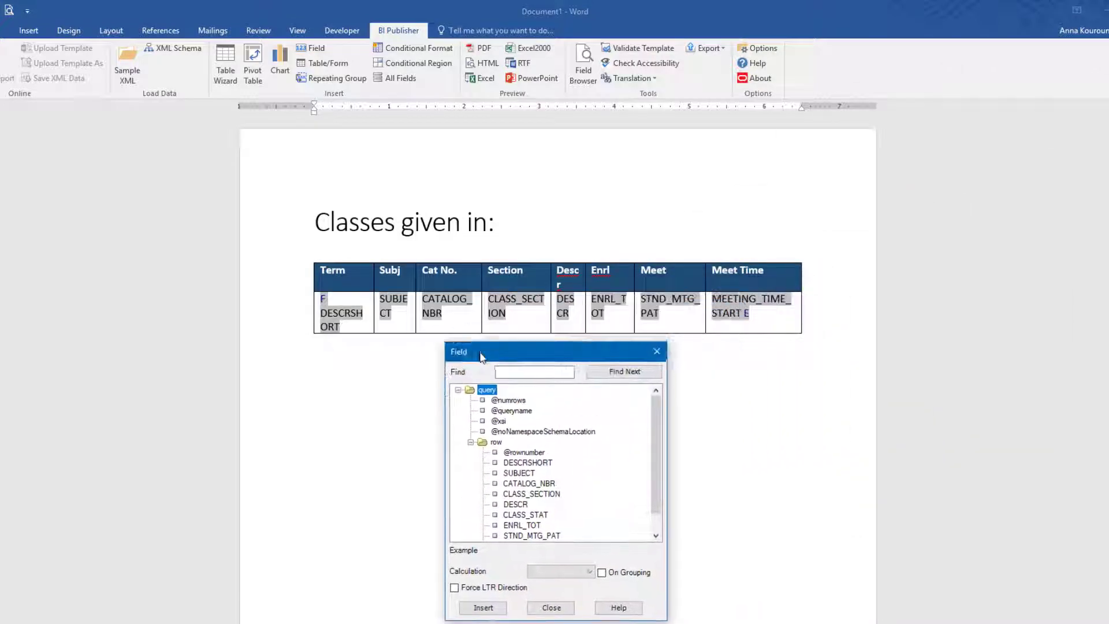
pyautogui.click(527, 462)
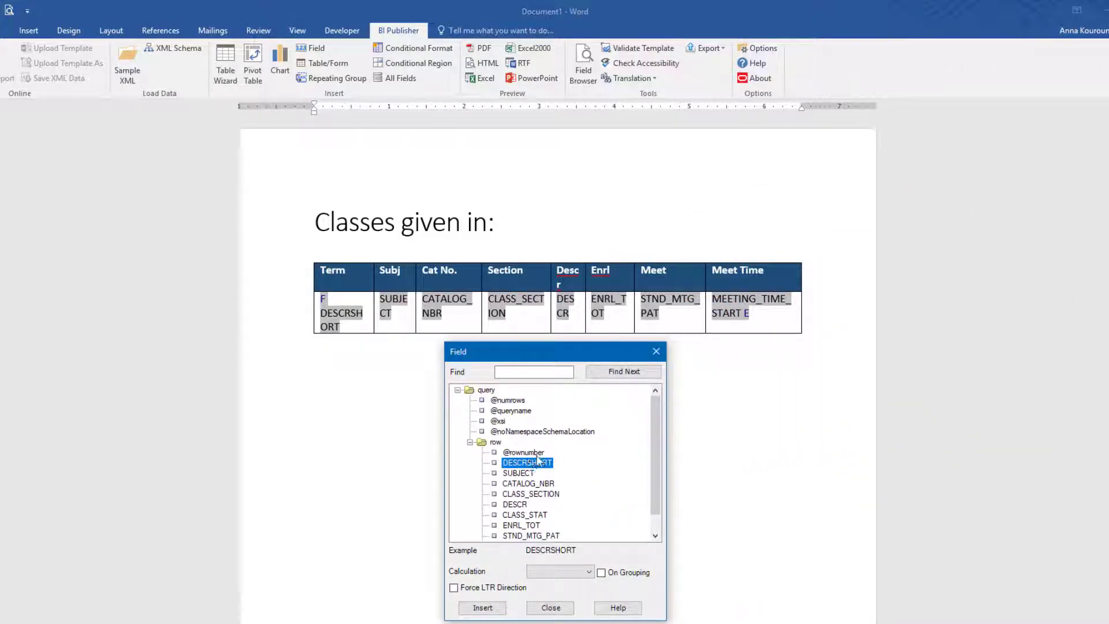
pyautogui.click(483, 608)
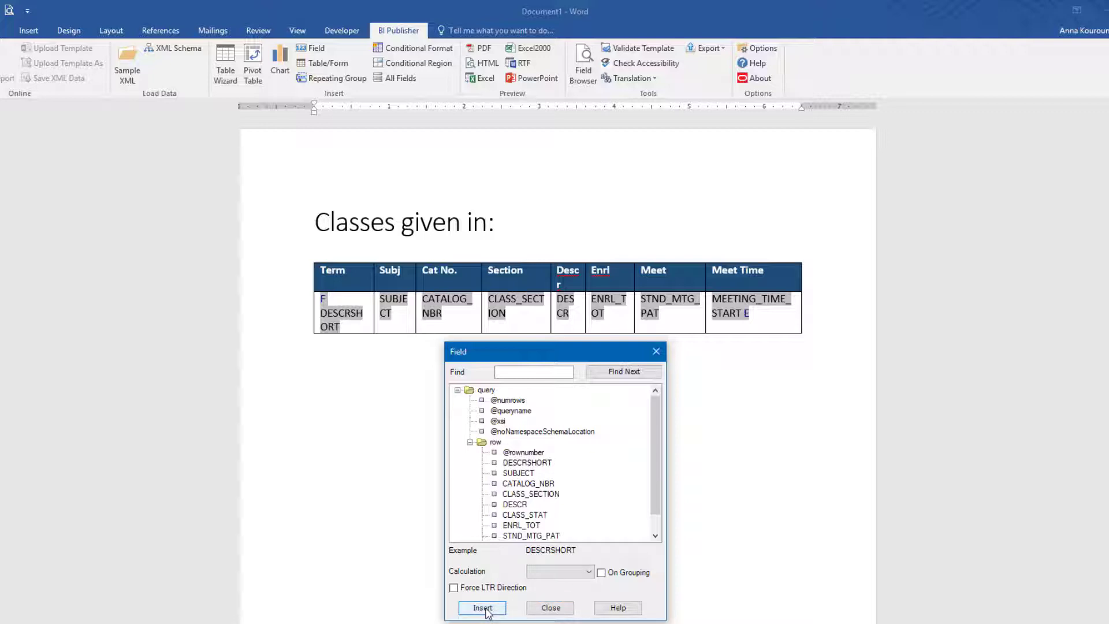
pyautogui.click(551, 608)
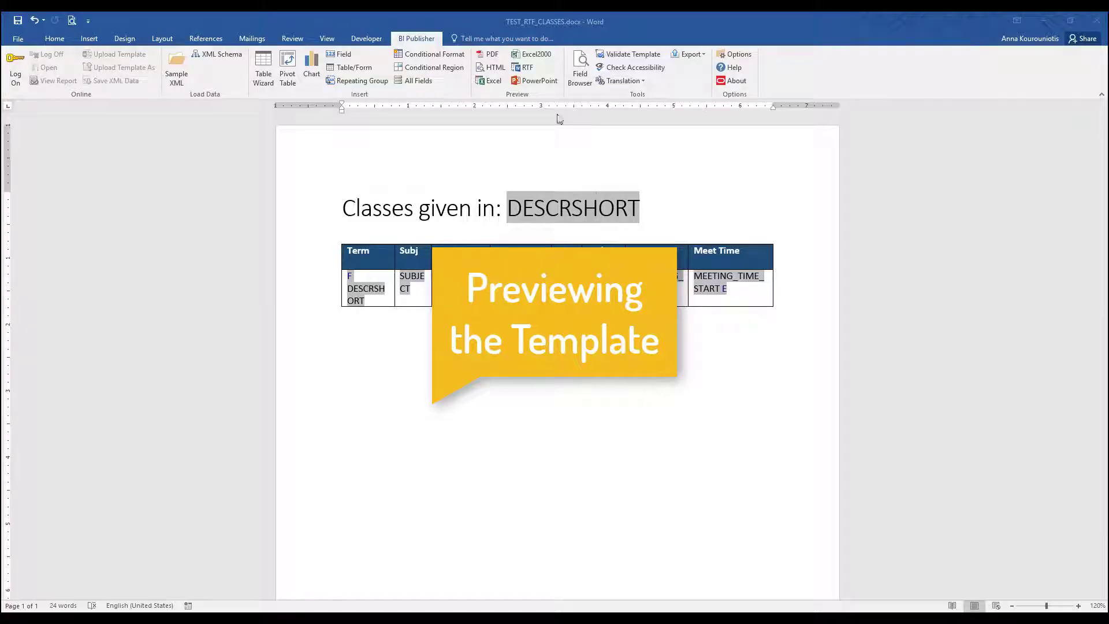
# Preview the template as a PDF, saving it as TEST_RTF_CLASSES.rtf
pyautogui.click(488, 58)
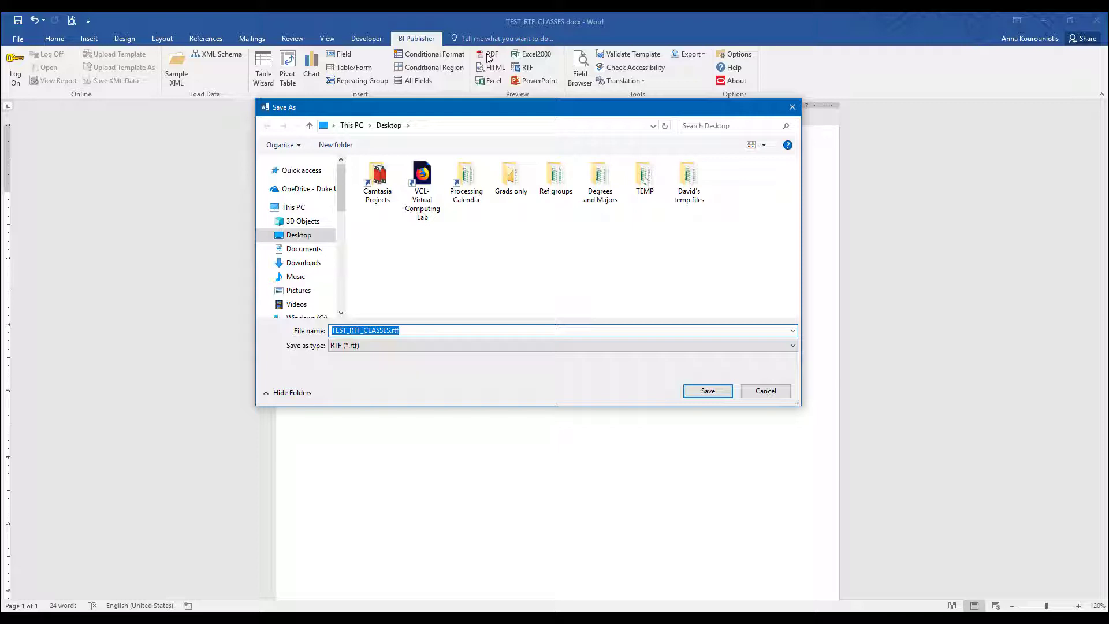
pyautogui.click(423, 329)
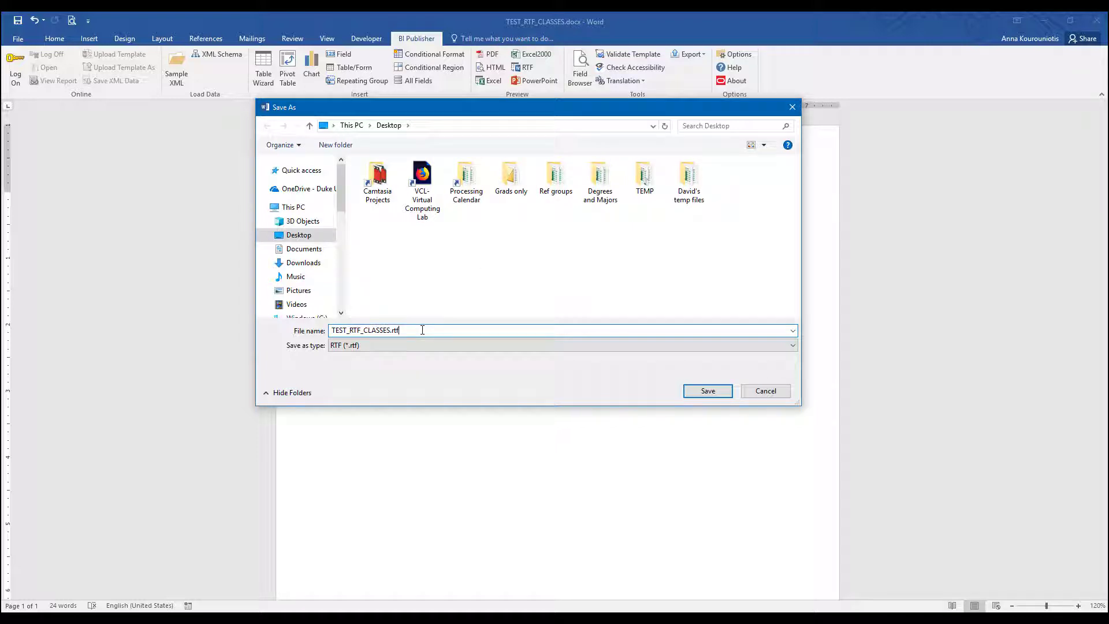
pyautogui.click(688, 392)
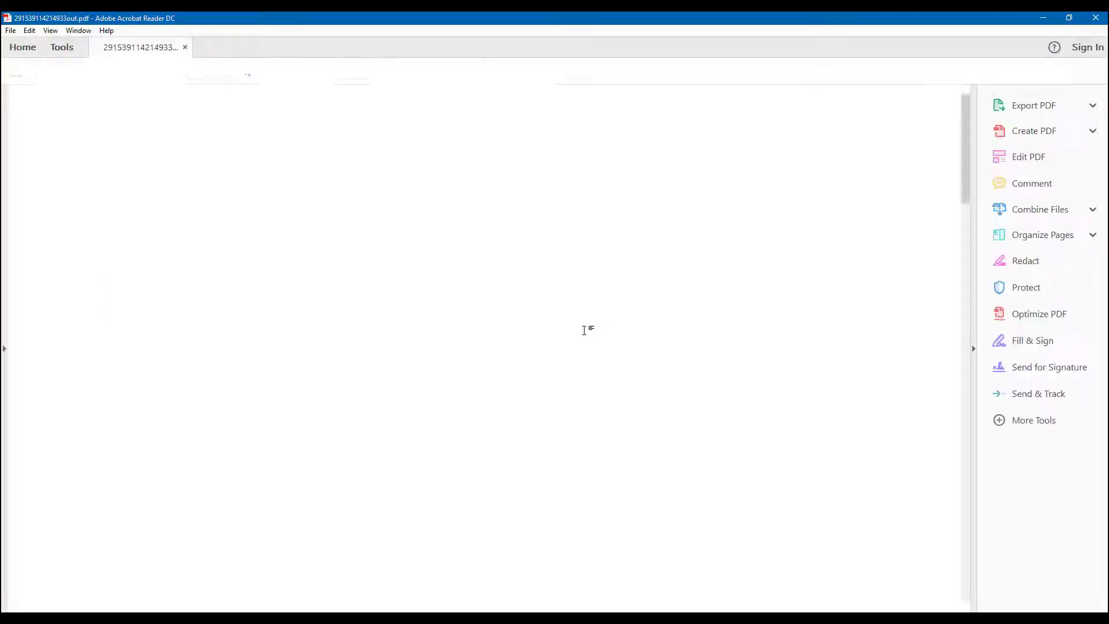
# Review both pages of the class table PDF preview at Fit Page, then close Acrobat Reader
pyautogui.click(973, 350)
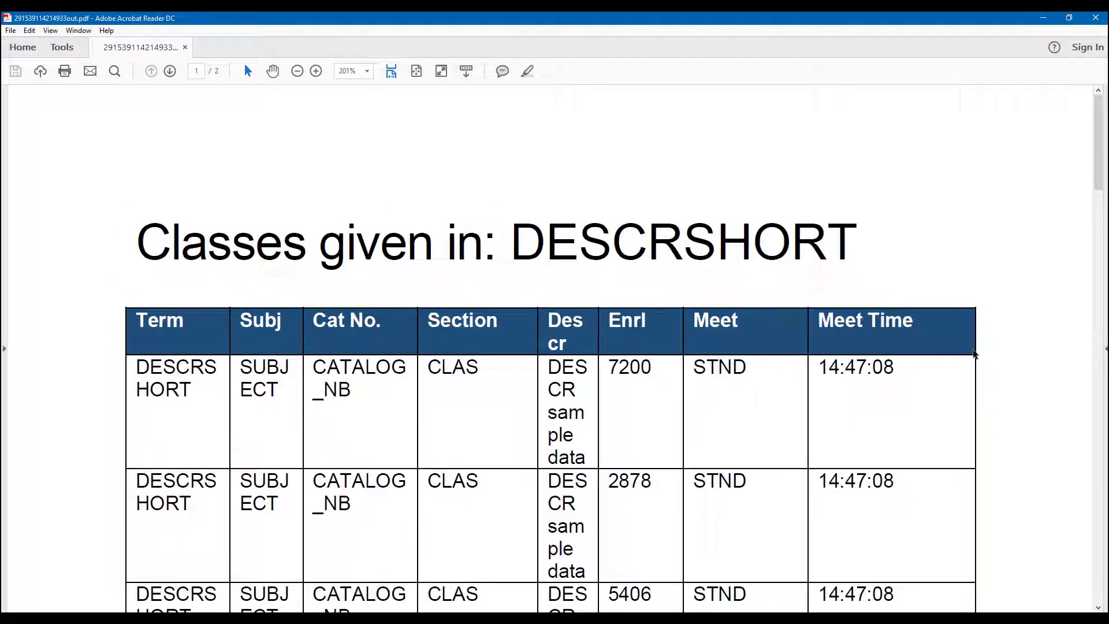
pyautogui.click(418, 70)
pyautogui.scroll(-2, 589, 279)
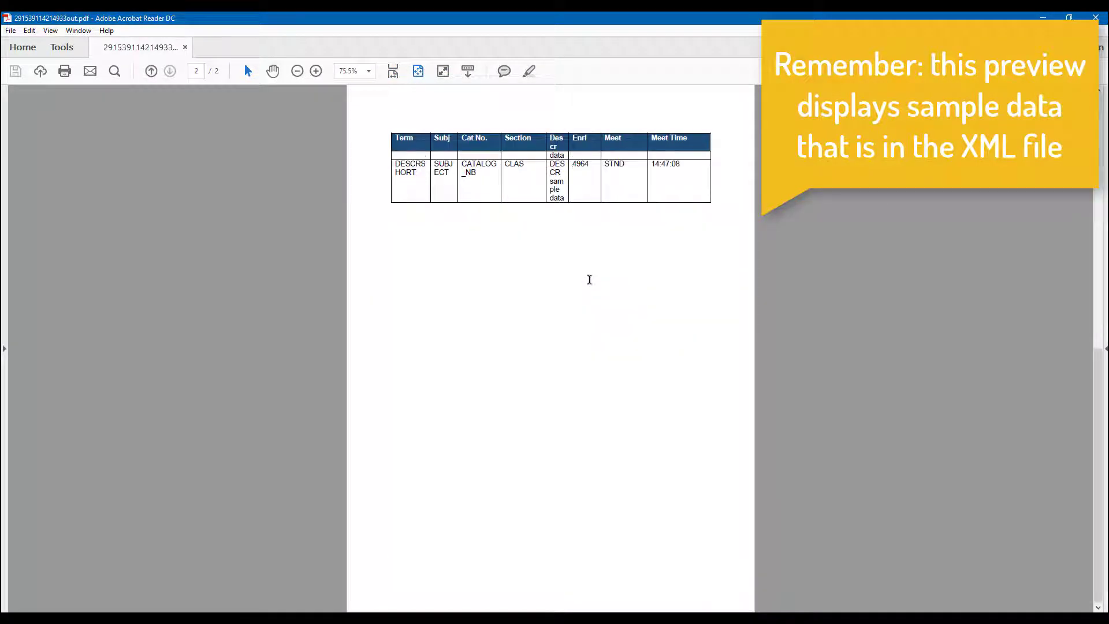
pyautogui.scroll(3, 589, 279)
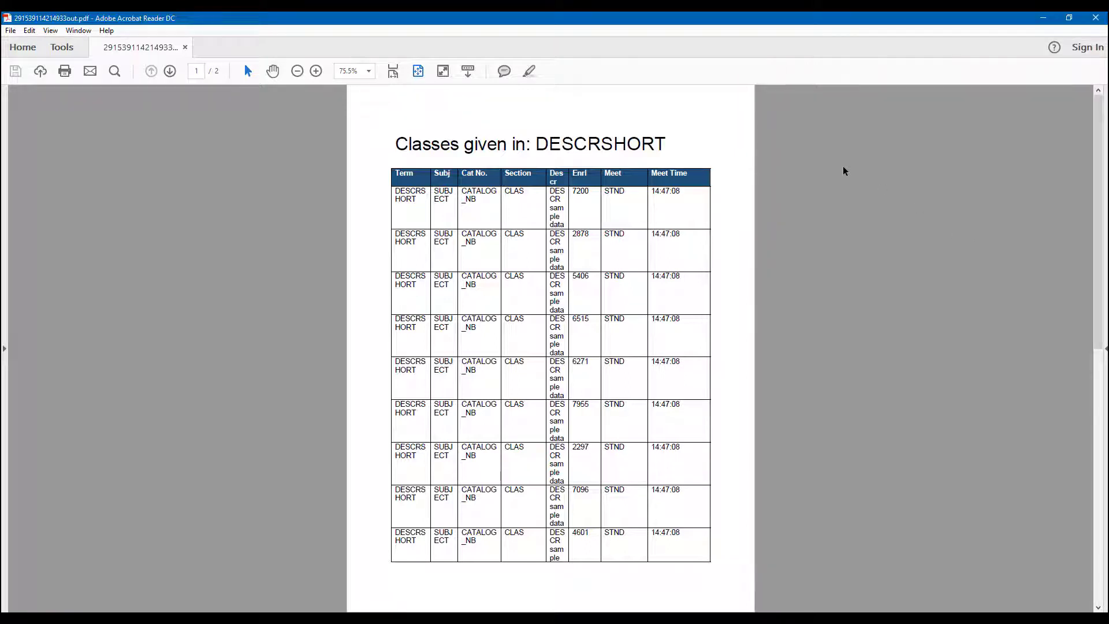
pyautogui.click(1095, 18)
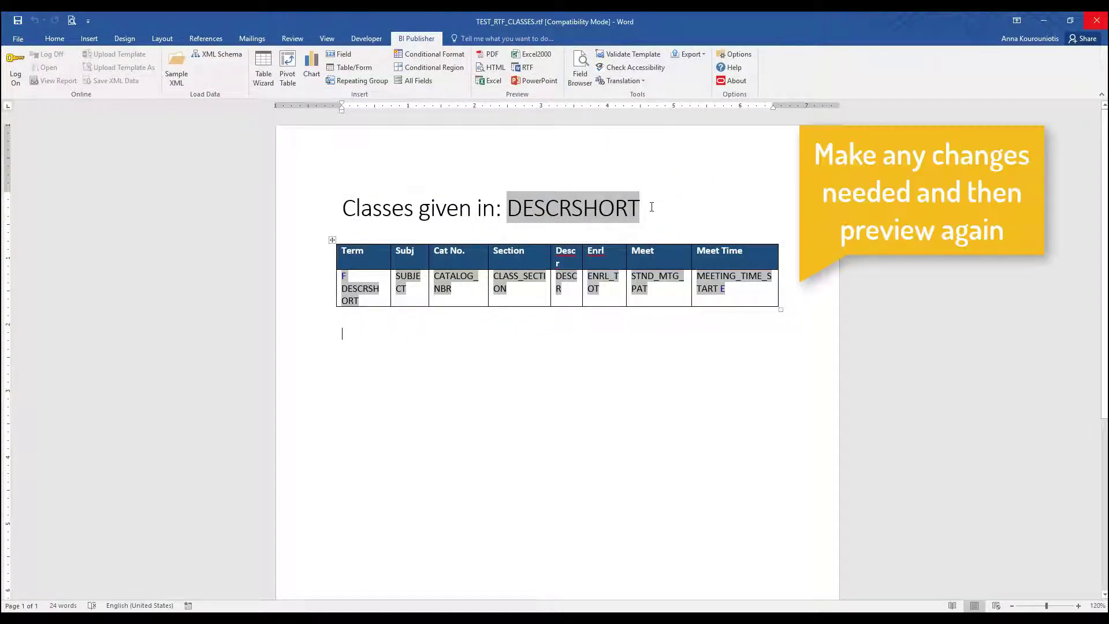
# Apply Heading 2 to the title 'Classes given in: DESCRSHORT'
pyautogui.moveTo(614, 207); pyautogui.dragTo(341, 209)
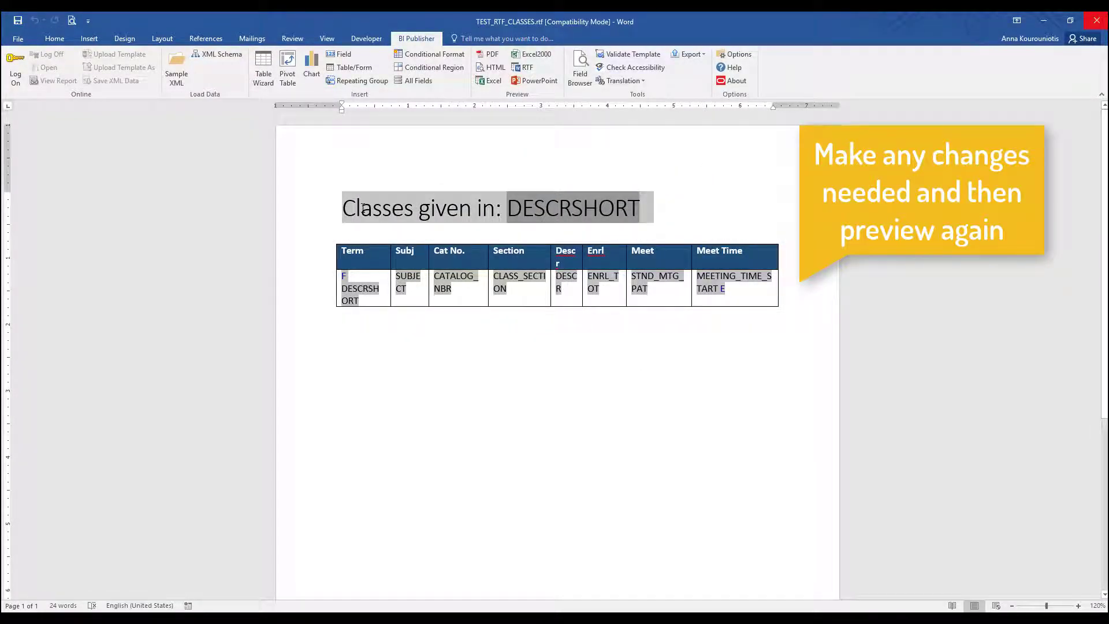
pyautogui.click(54, 38)
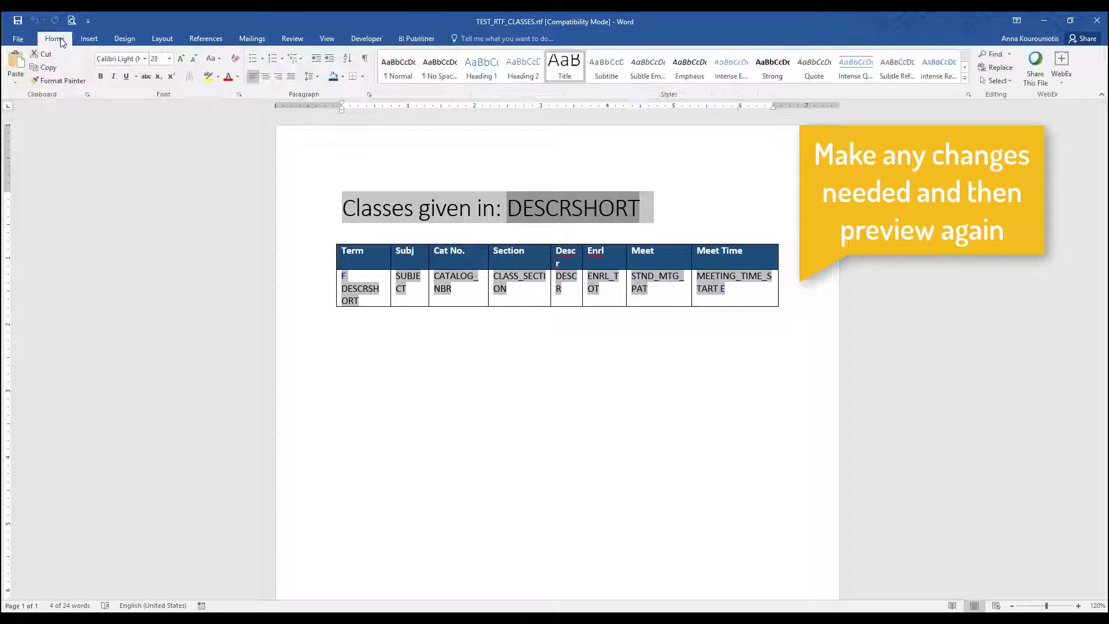
pyautogui.click(512, 77)
pyautogui.click(487, 372)
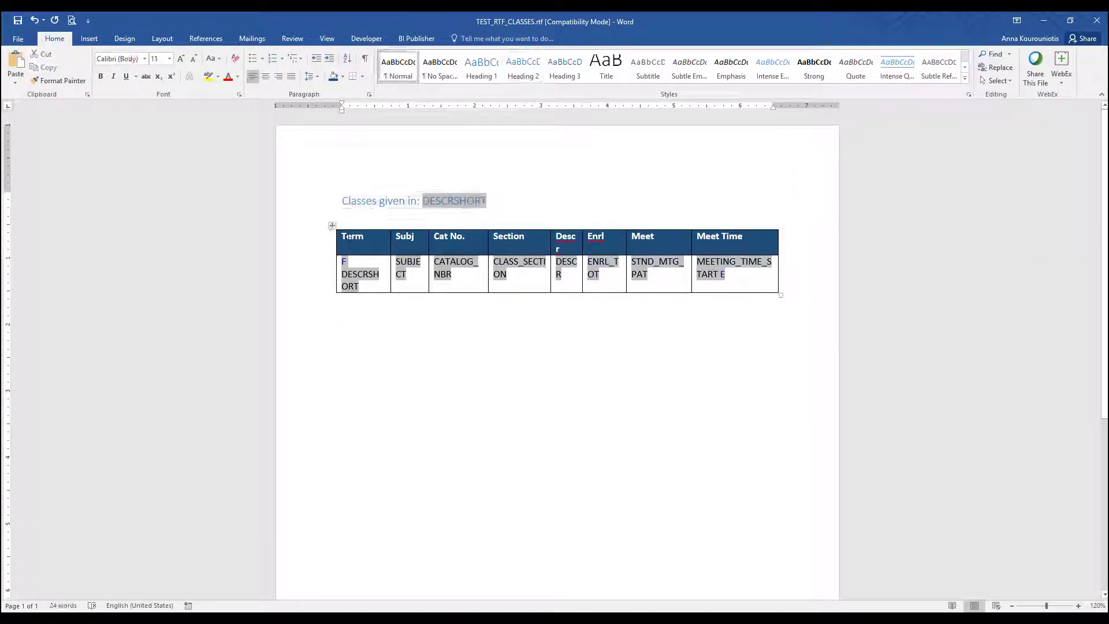
# Shade the table header row orange with Automatic font colour, then generate a BI Publisher PDF preview
pyautogui.moveTo(343, 242); pyautogui.dragTo(768, 241)
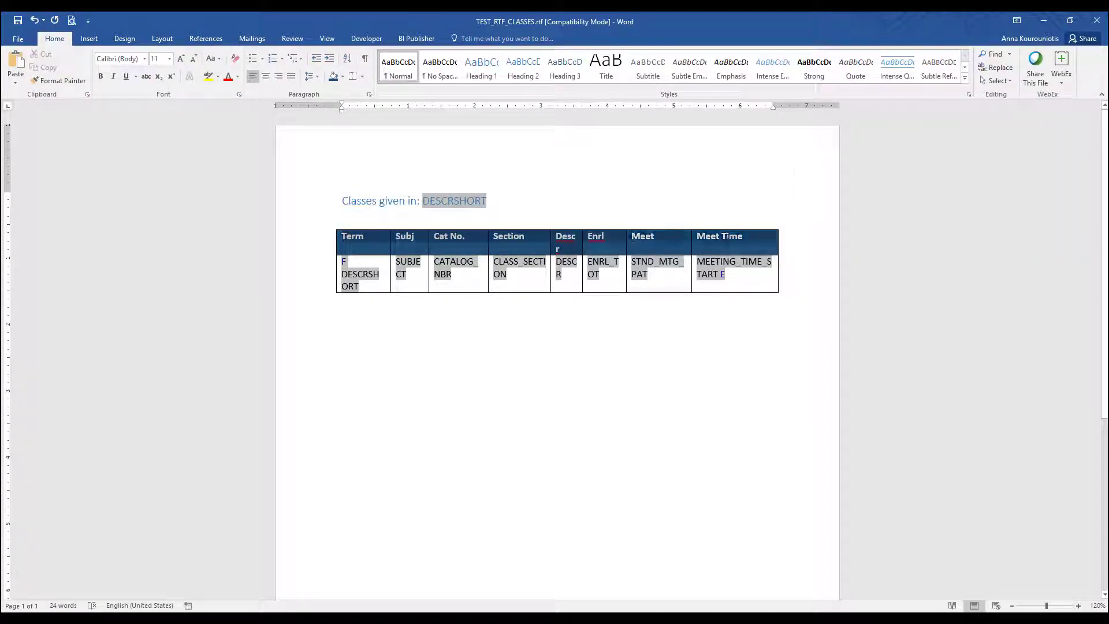
pyautogui.click(343, 77)
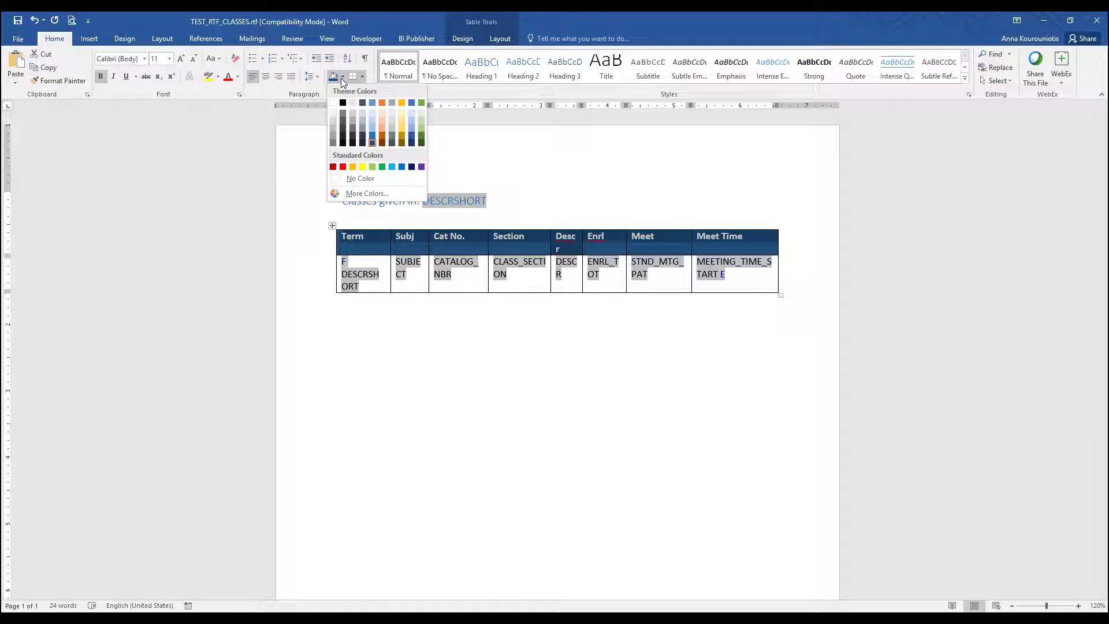
pyautogui.click(383, 120)
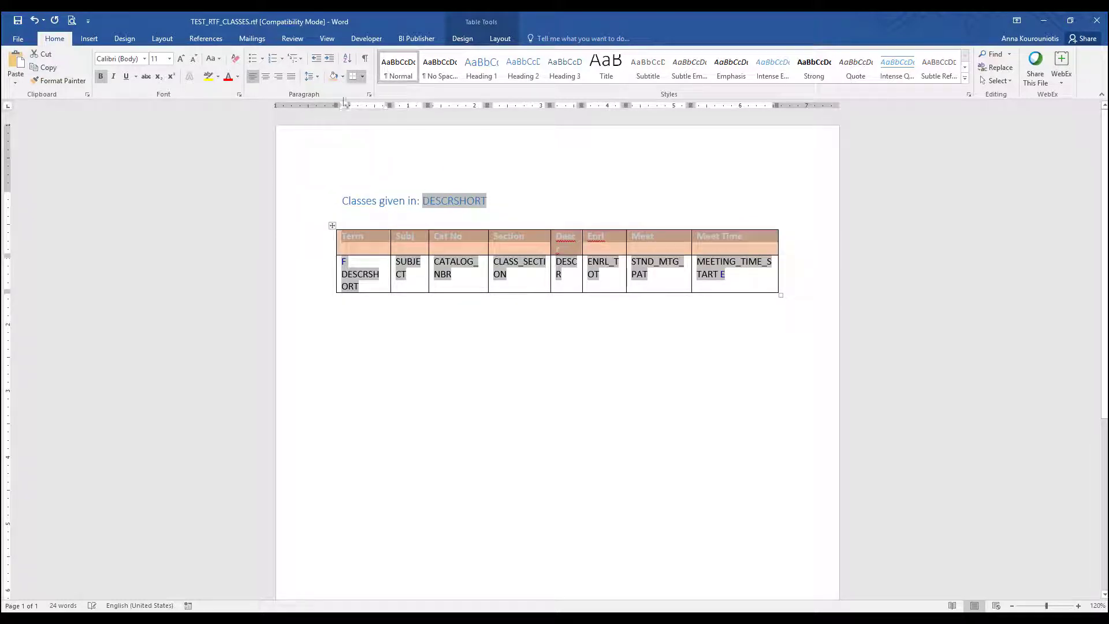
pyautogui.click(237, 77)
pyautogui.click(241, 91)
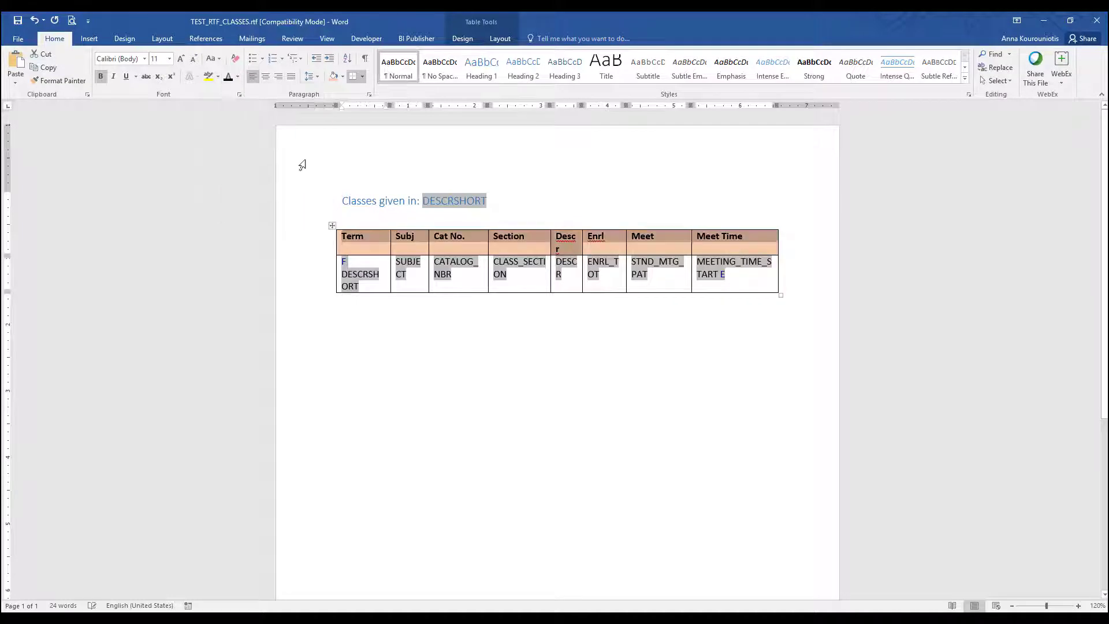
pyautogui.click(435, 325)
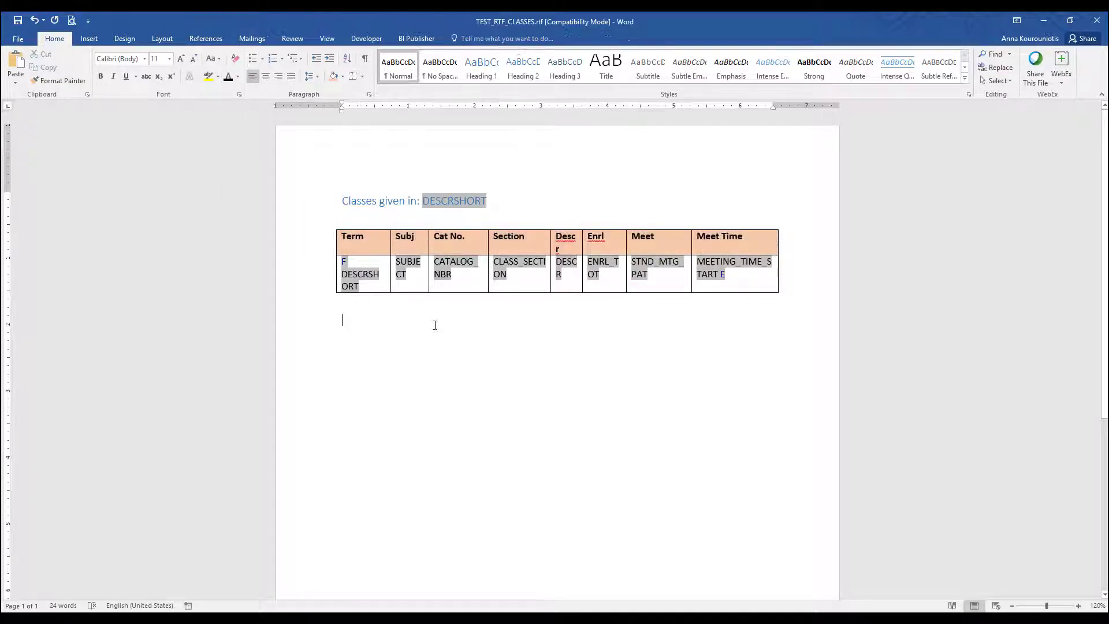
pyautogui.click(418, 39)
pyautogui.click(483, 55)
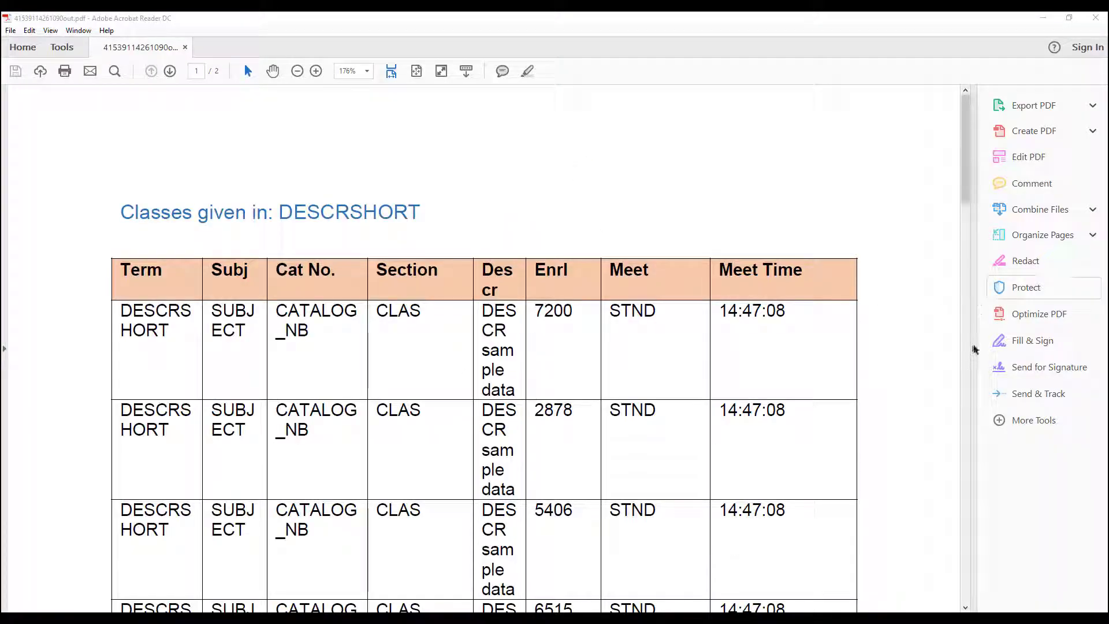
# Inspect the new PDF preview's blue title and orange header row, then close Acrobat Reader
pyautogui.click(973, 348)
pyautogui.scroll(-1, 520, 296)
pyautogui.scroll(-1, 520, 295)
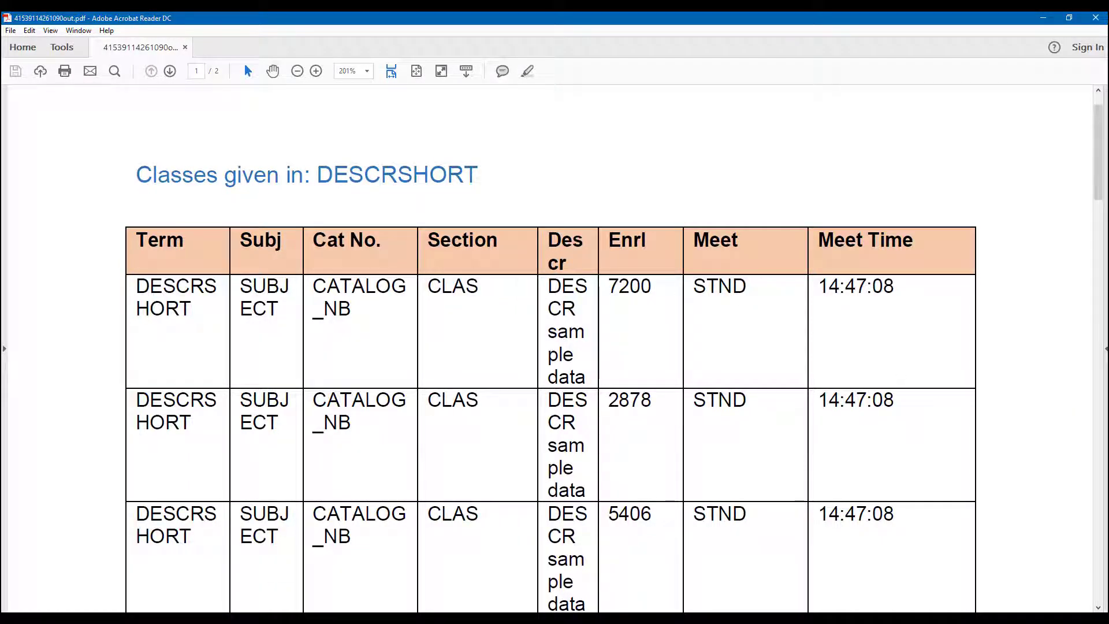
pyautogui.click(1096, 20)
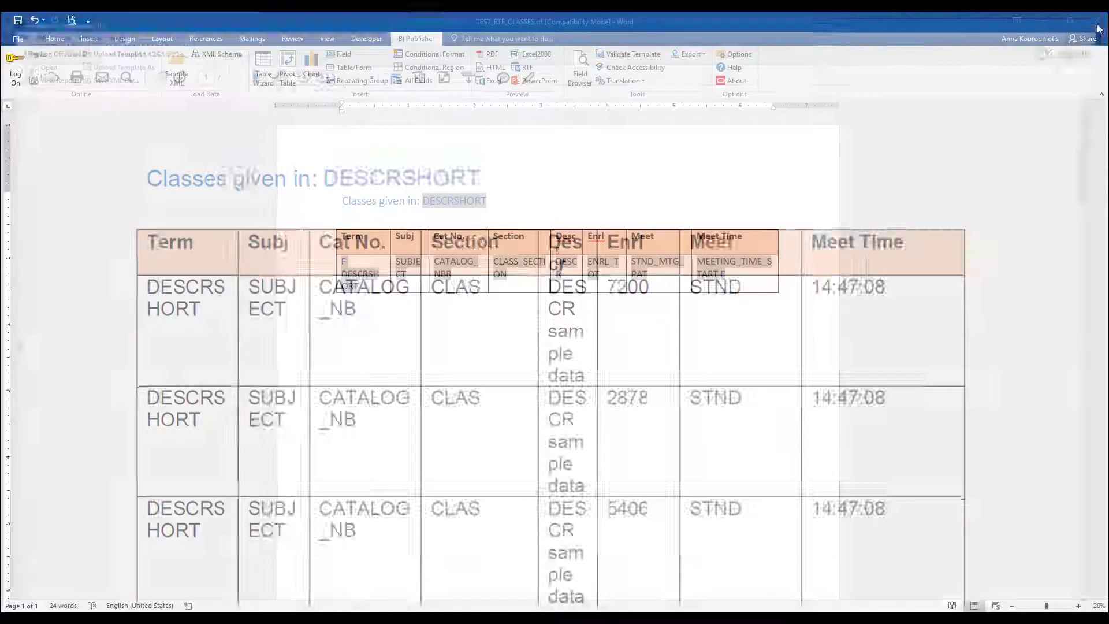